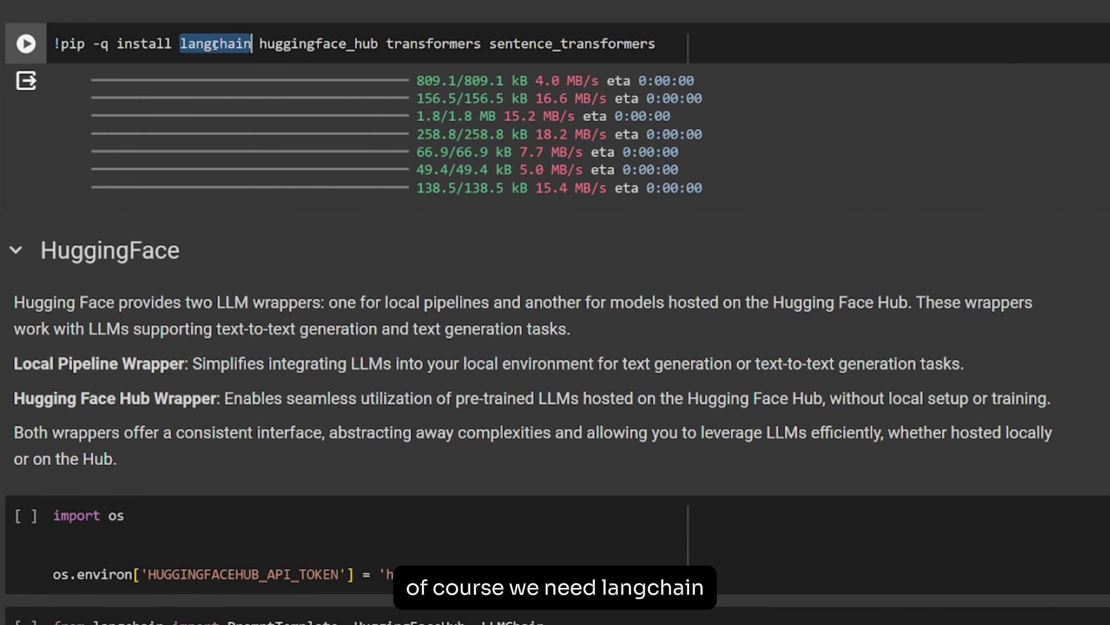
# - Highlight the huggingface_hub, transformers and sentence_transformers packages in the install cell
pyautogui.doubleClick(317, 43)
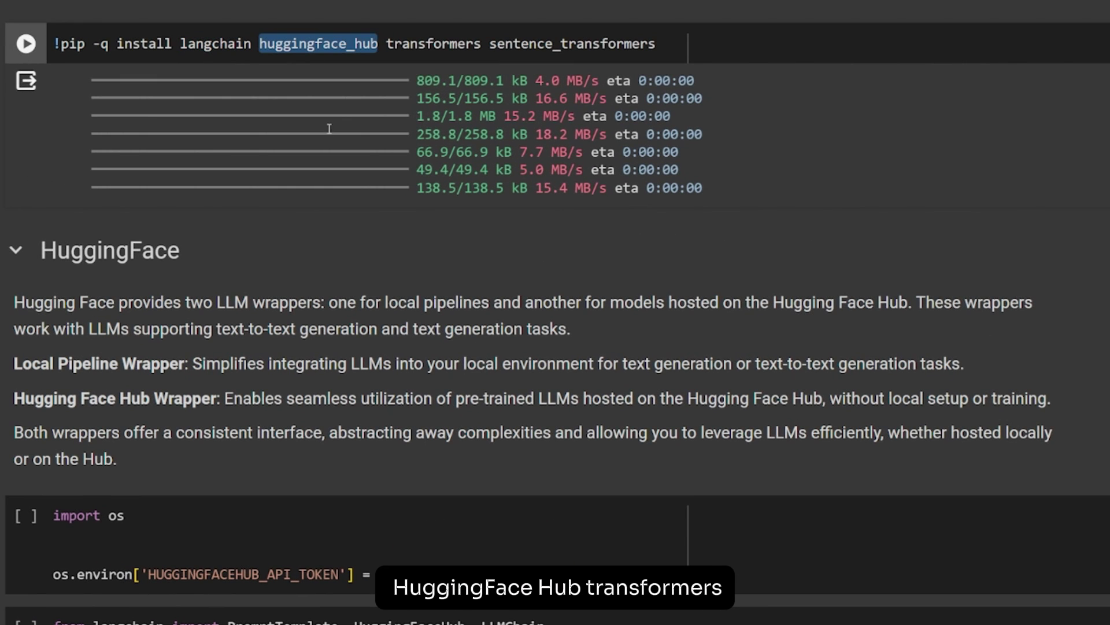
pyautogui.doubleClick(428, 44)
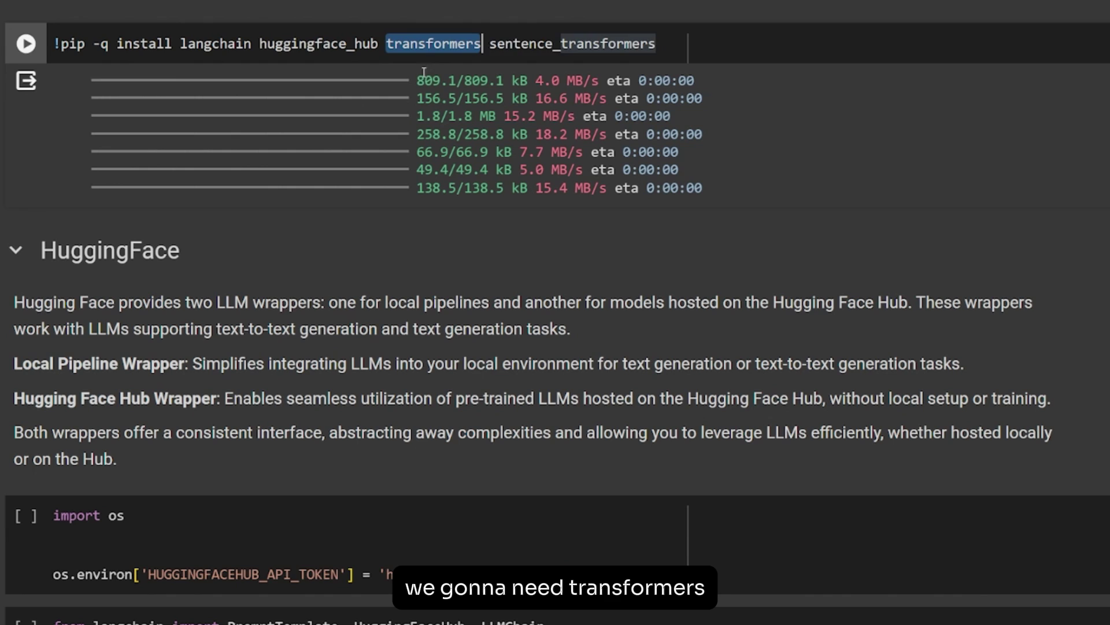
pyautogui.hotkey('ctrl', 'shift', 'Right')
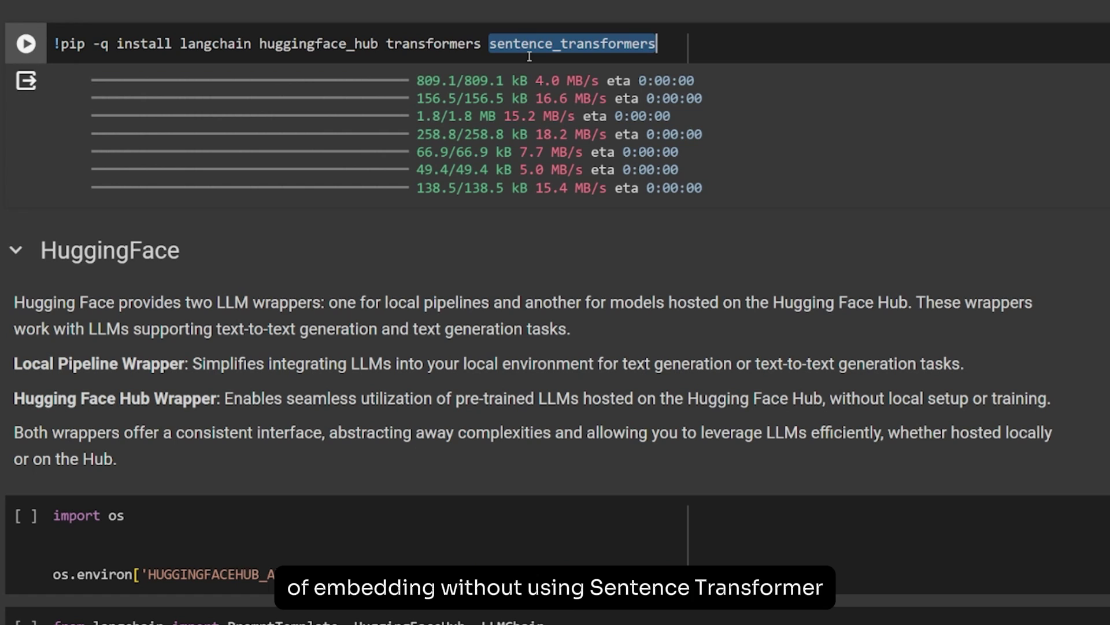
pyautogui.click(198, 353)
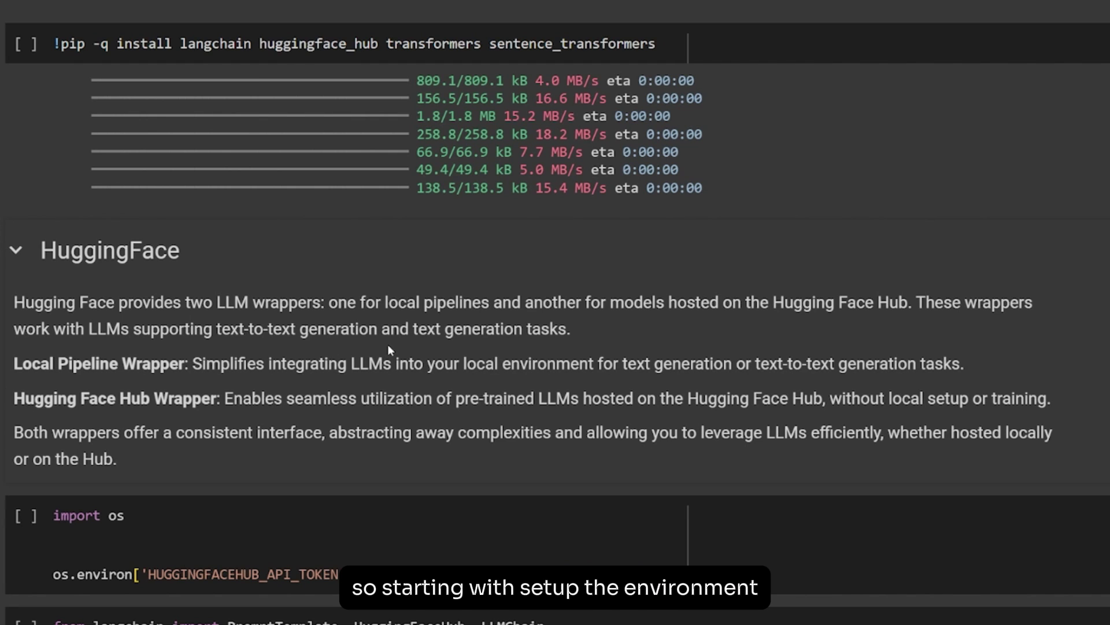
pyautogui.scroll(-2, 388, 344)
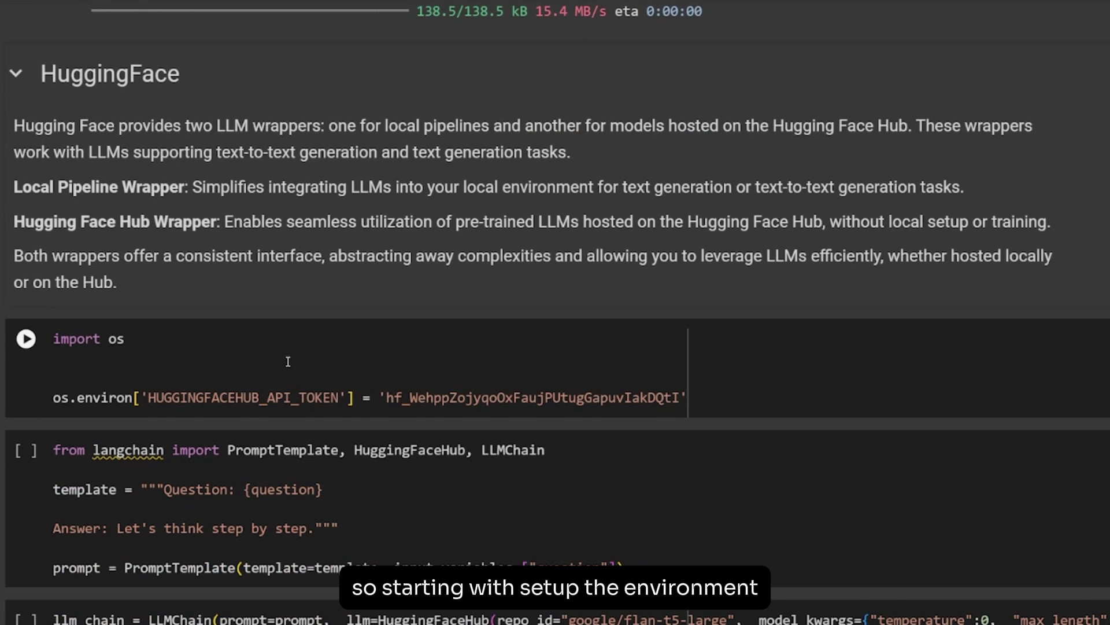
pyautogui.scroll(-1, 336, 363)
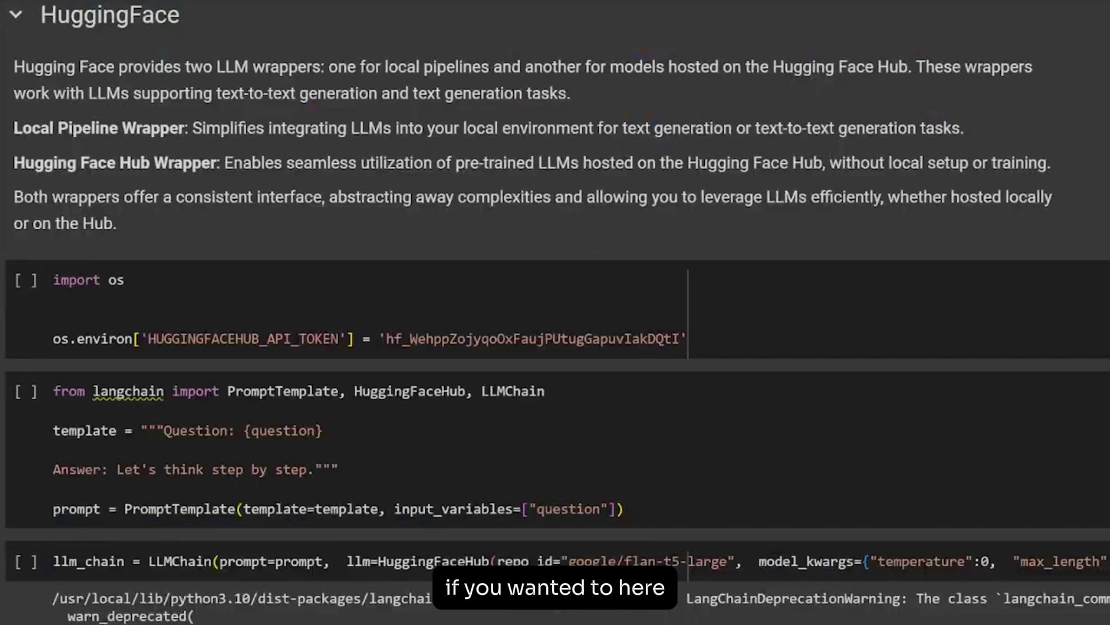
pyautogui.scroll(-3, 555, 312)
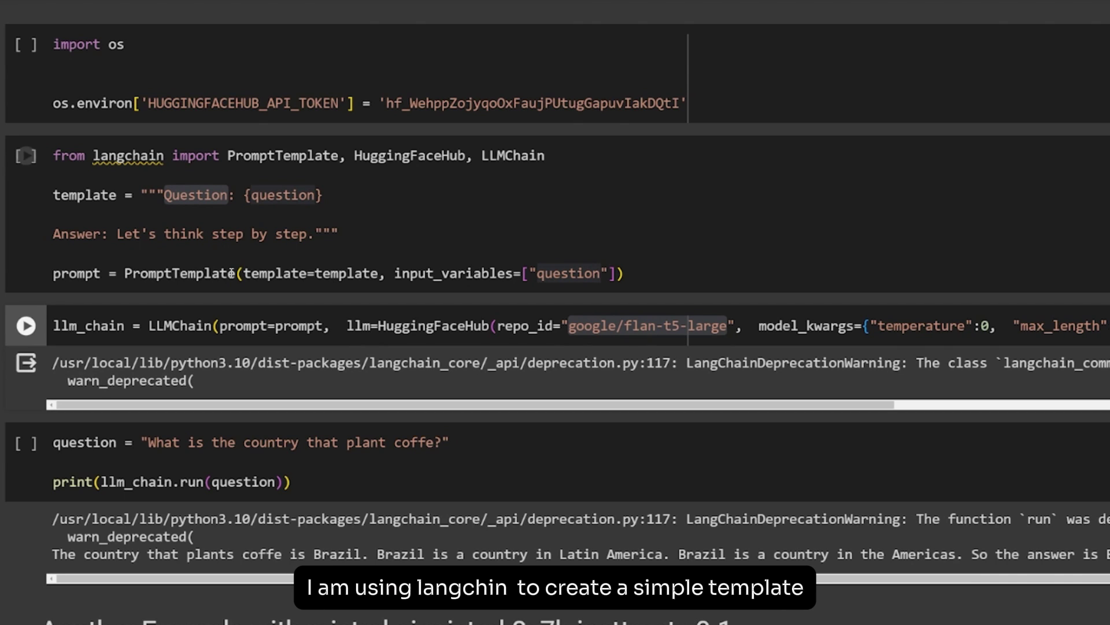
pyautogui.moveTo(339, 449)
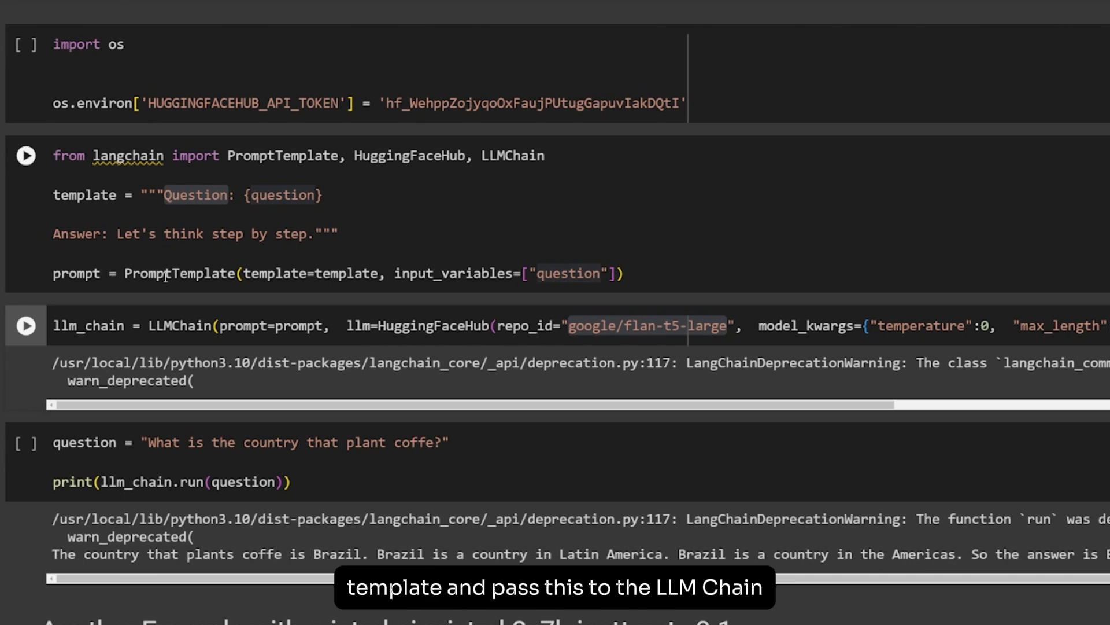
# - Highlight llm, HuggingFaceHub and the google/flan-t5-large repo id in the llm_chain cell
pyautogui.click(188, 328)
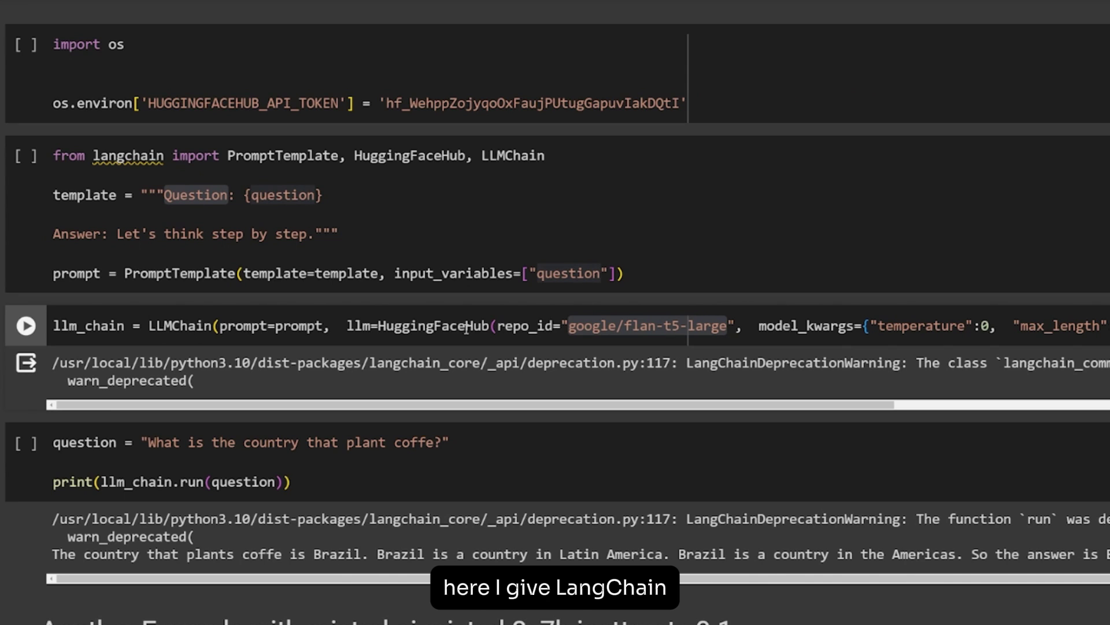
pyautogui.doubleClick(360, 325)
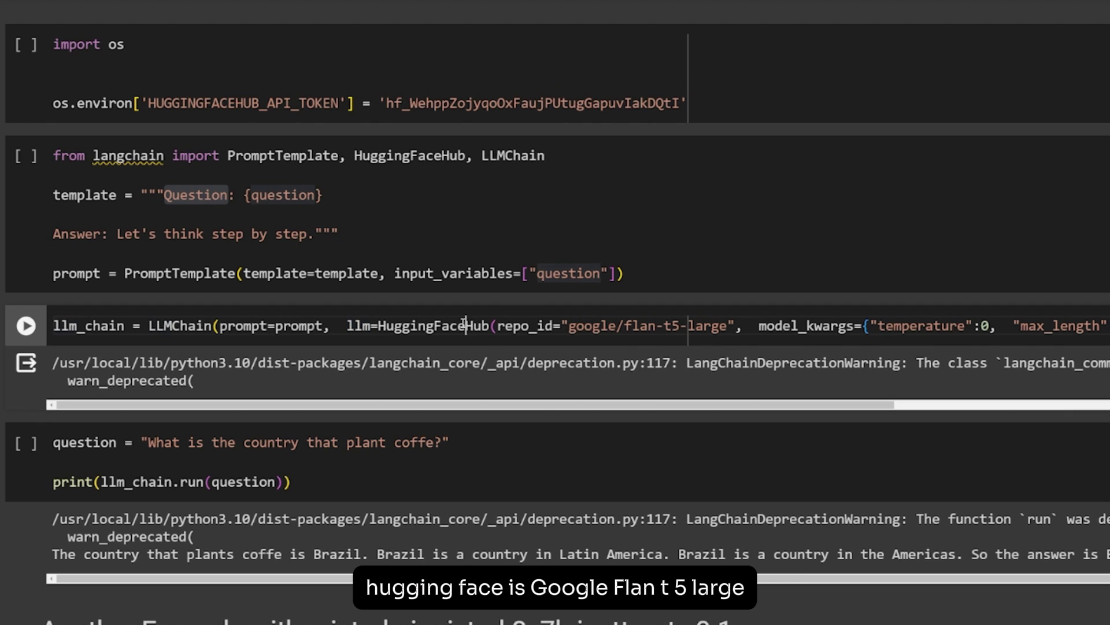
pyautogui.doubleClick(434, 326)
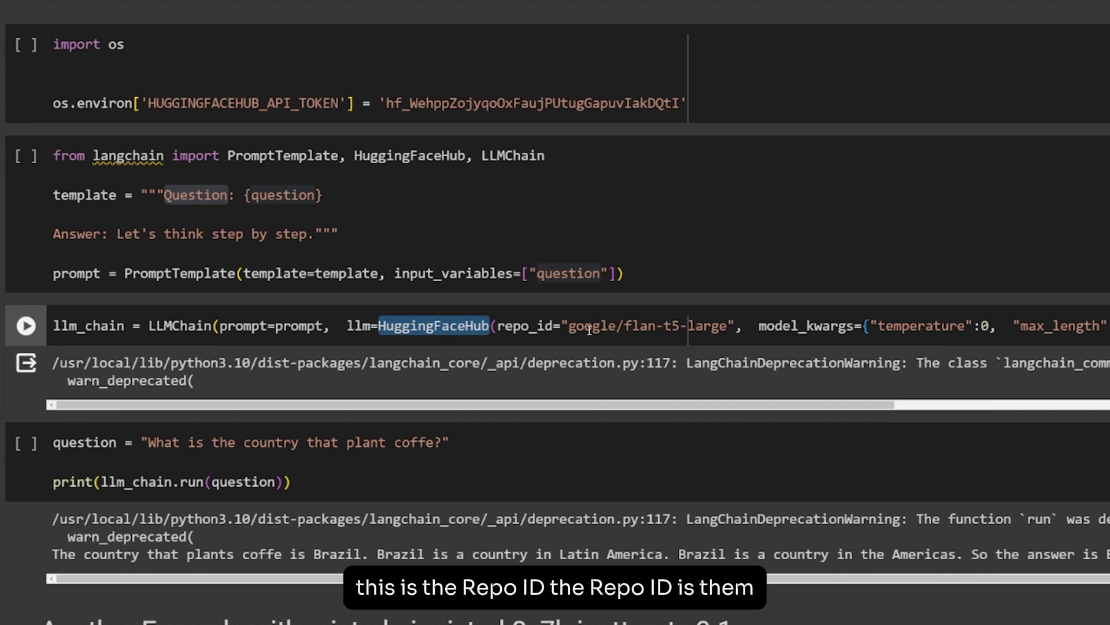
pyautogui.moveTo(569, 326); pyautogui.dragTo(727, 325)
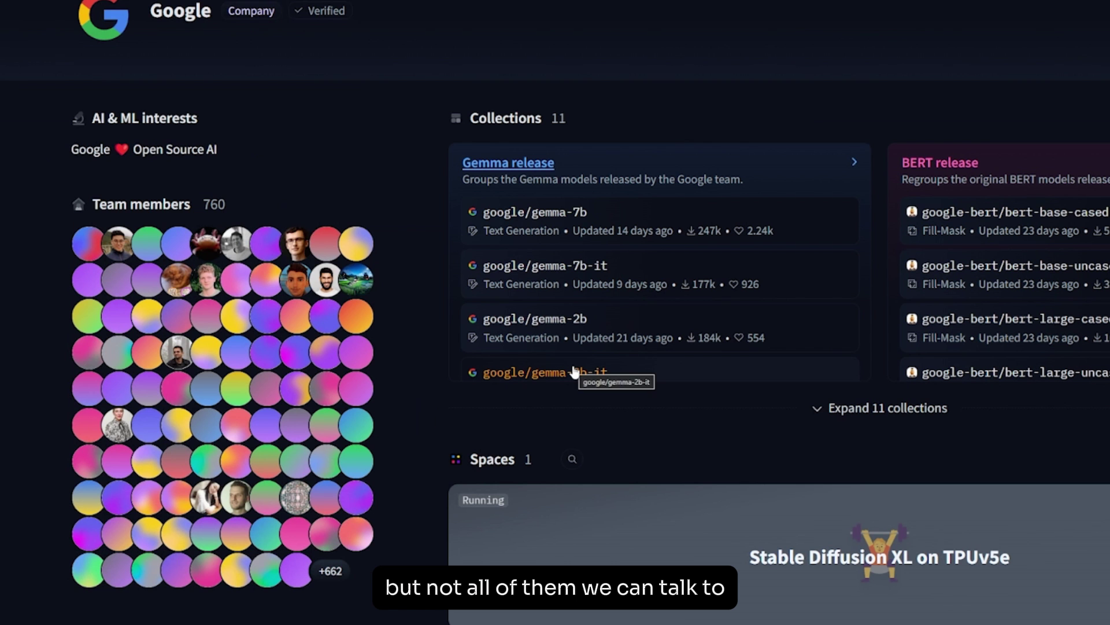
# - Expand all 11 of Google's model collections on Hugging Face
pyautogui.click(855, 407)
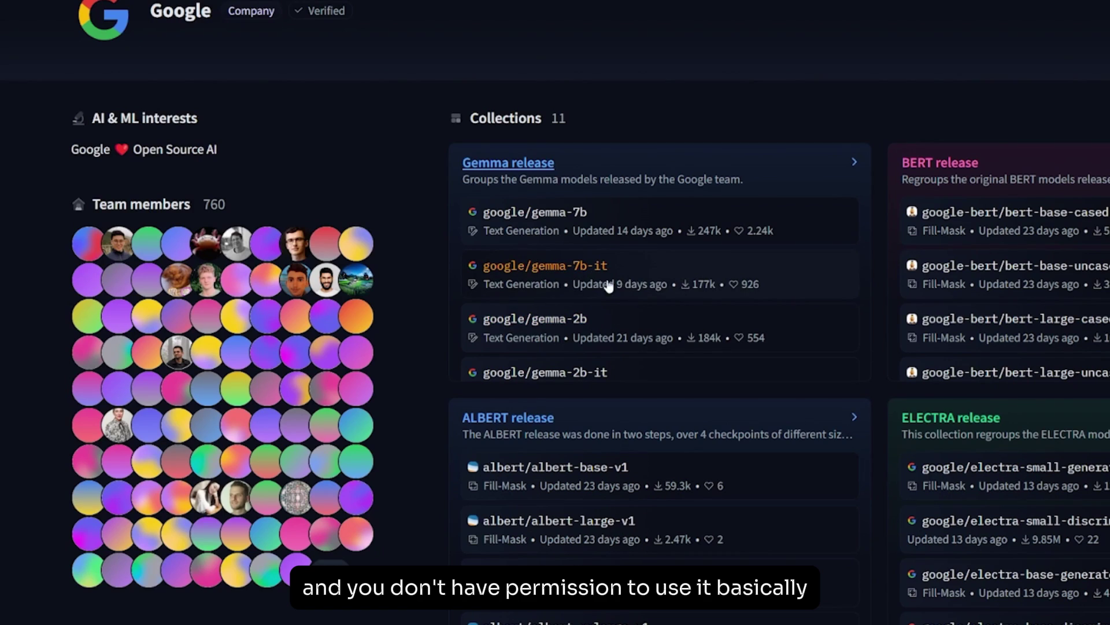
pyautogui.scroll(-1, 598, 297)
pyautogui.scroll(-8, 599, 298)
pyautogui.scroll(-3, 599, 297)
pyautogui.scroll(-3, 599, 298)
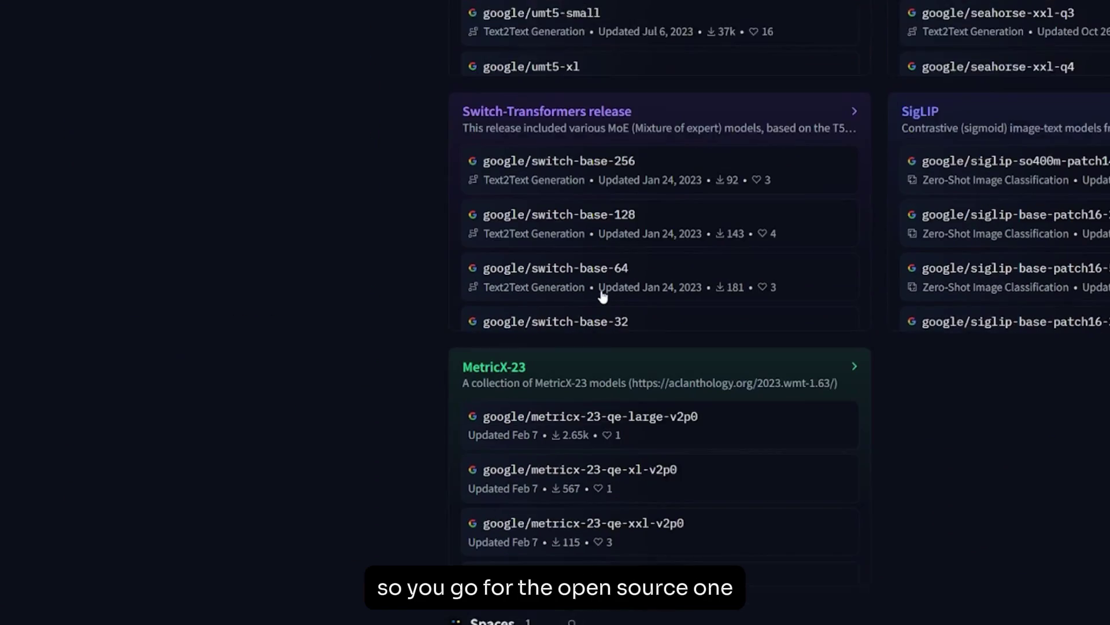
pyautogui.scroll(-3, 600, 297)
pyautogui.scroll(-1, 602, 298)
pyautogui.scroll(10, 602, 298)
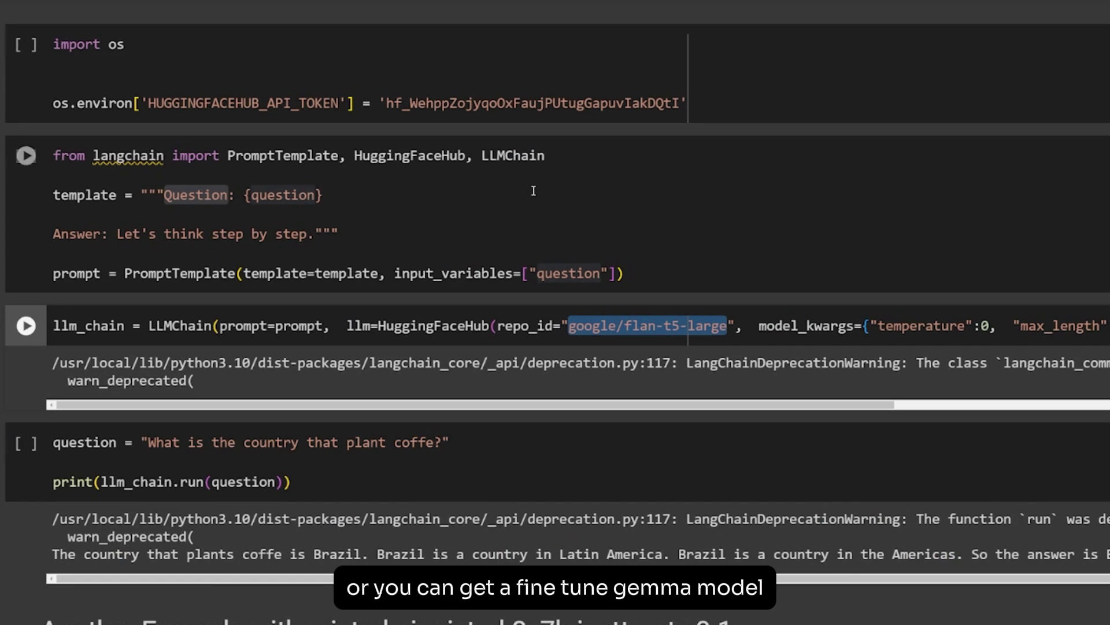
pyautogui.scroll(-1, 533, 191)
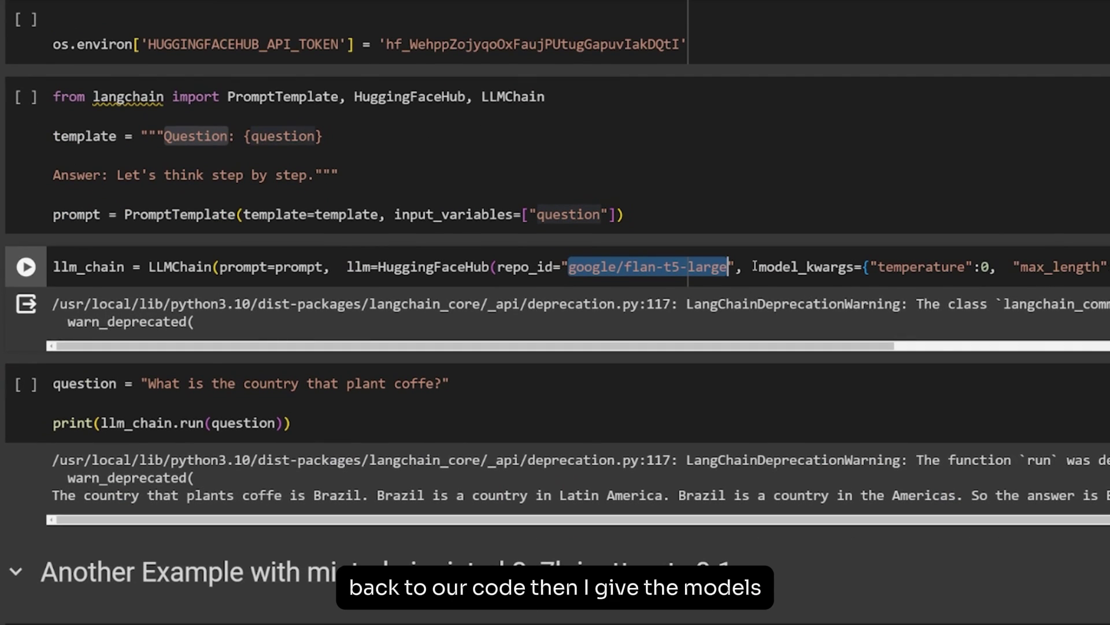
pyautogui.moveTo(760, 267); pyautogui.dragTo(1109, 267)
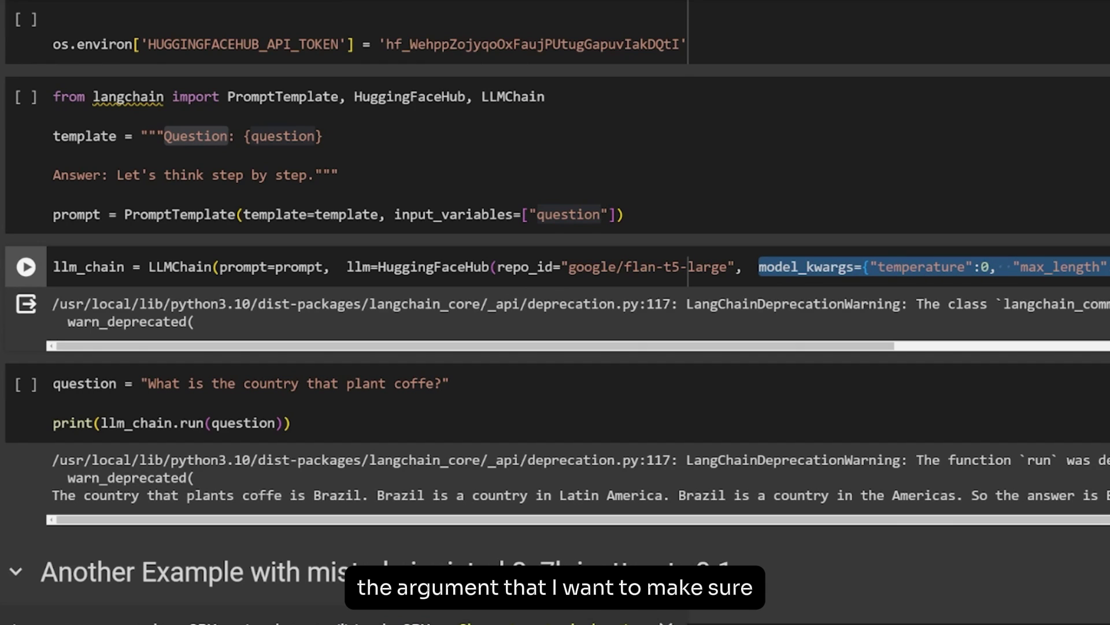
pyautogui.scroll(-2, 662, 309)
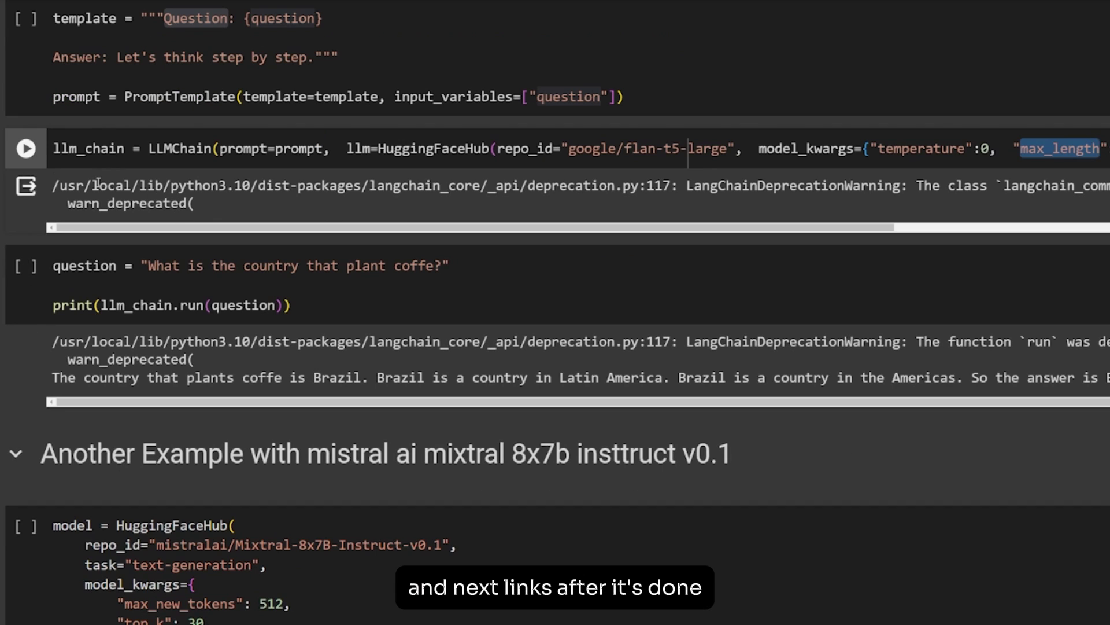
pyautogui.click(156, 268)
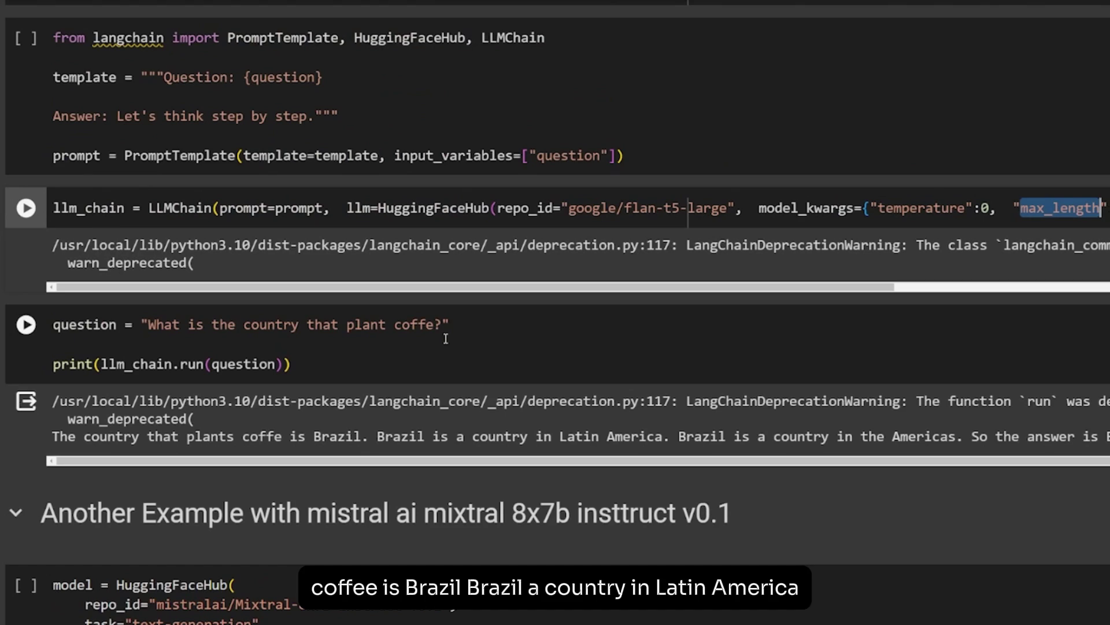
pyautogui.scroll(3, 422, 338)
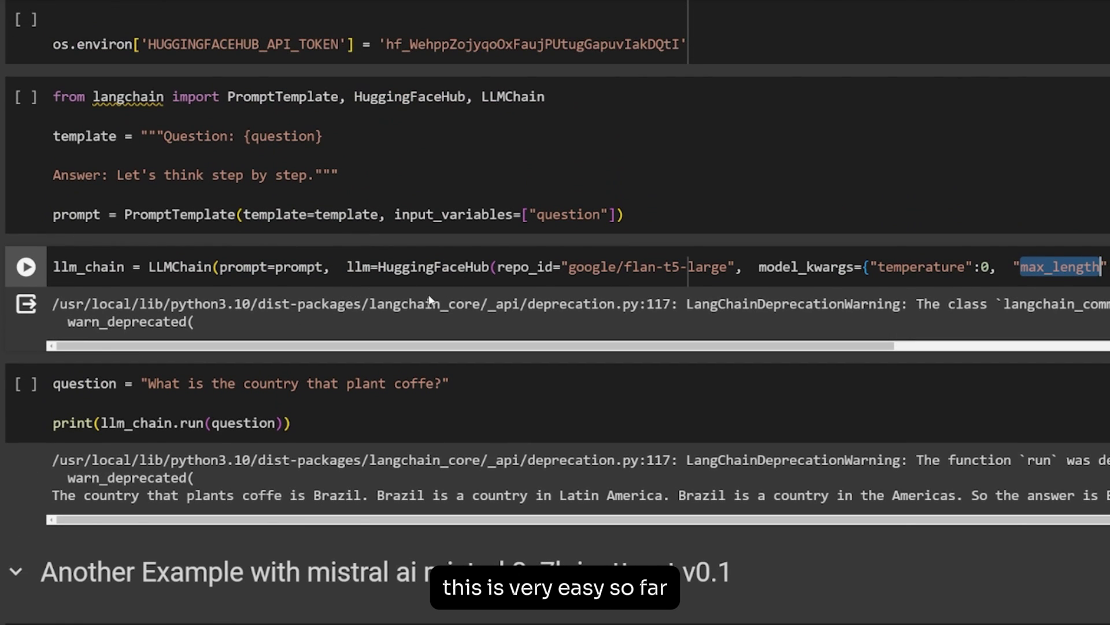
pyautogui.scroll(-5, 410, 301)
pyautogui.scroll(-5, 328, 316)
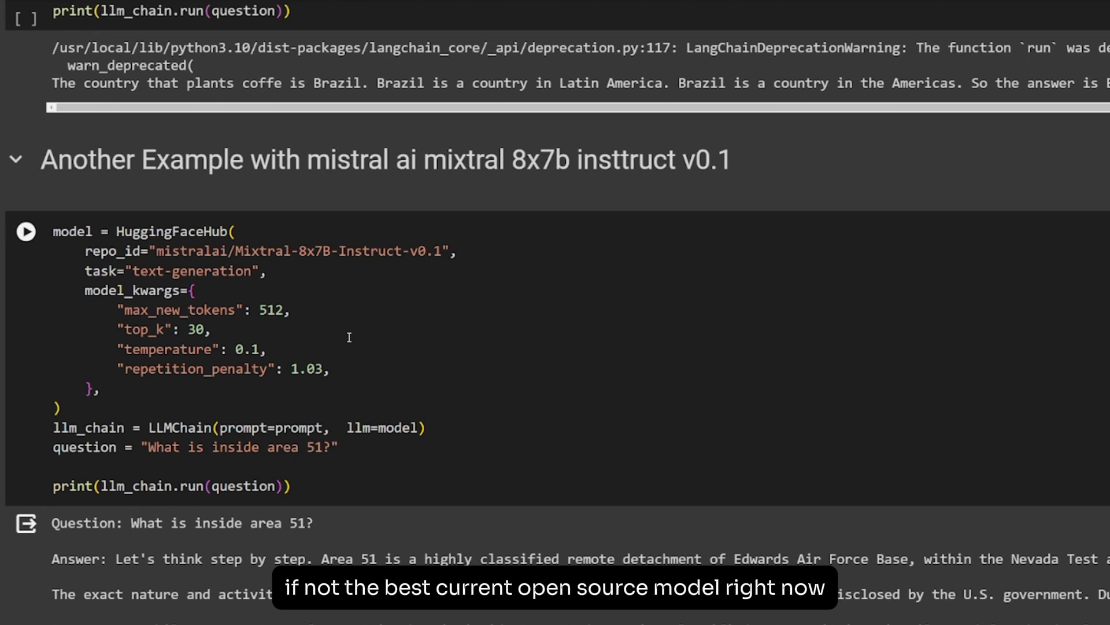
# - Highlight HuggingFaceHub and repo_id in the Mixtral-8x7B-Instruct cell
pyautogui.doubleClick(156, 231)
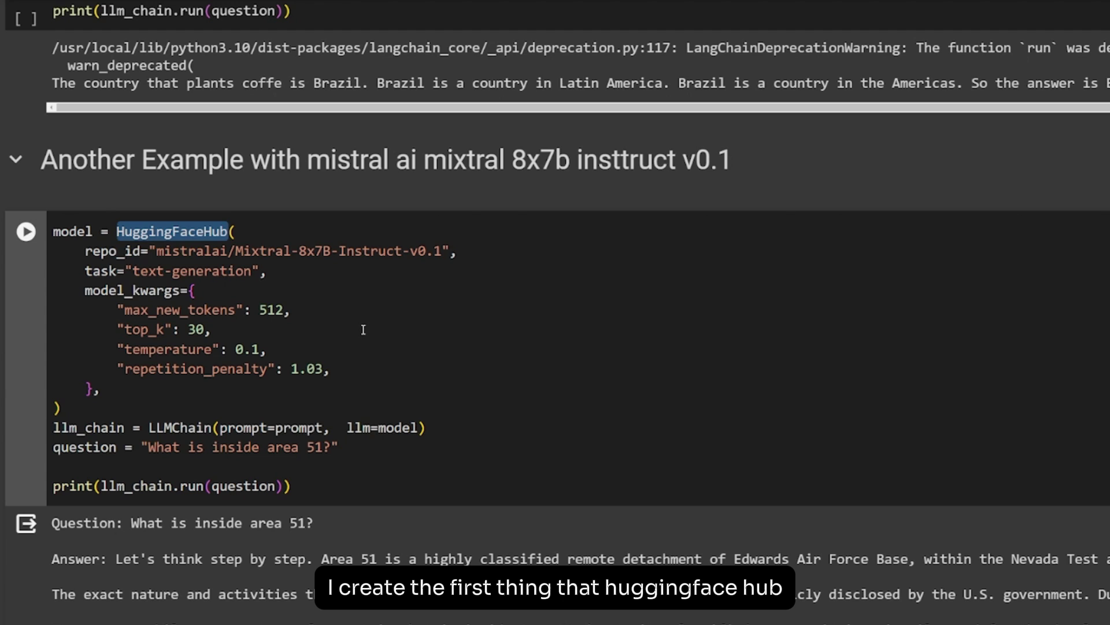
pyautogui.doubleClick(112, 250)
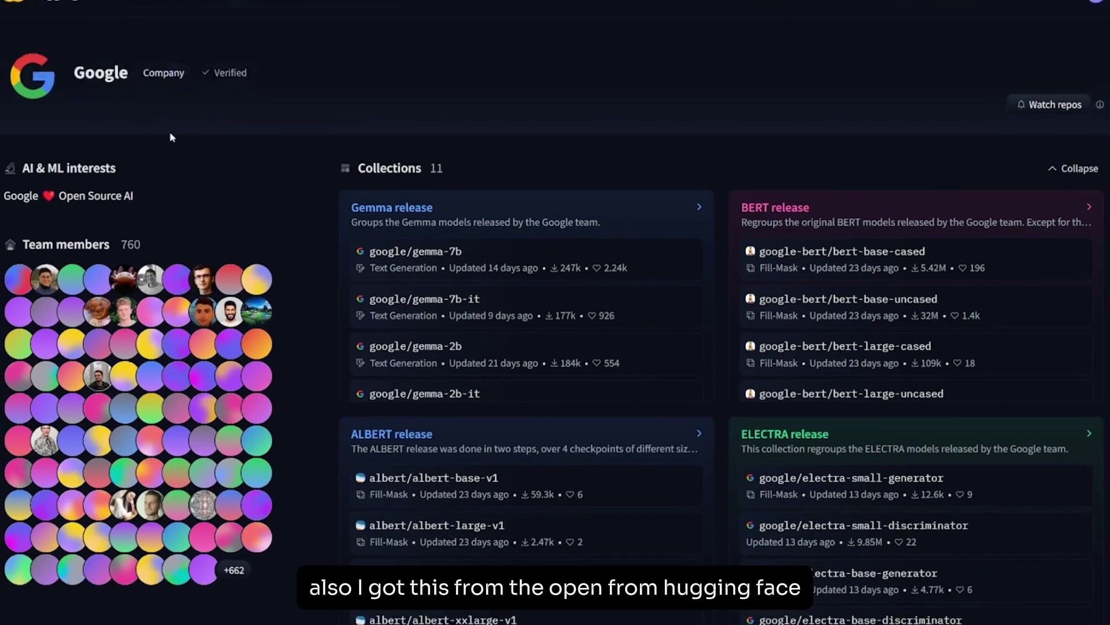
pyautogui.scroll(1, 169, 131)
# - Find Mixtral-8x7B-Instruct-v0.1 and mark text-generation in its Transformers pipeline snippet
pyautogui.click(229, 38)
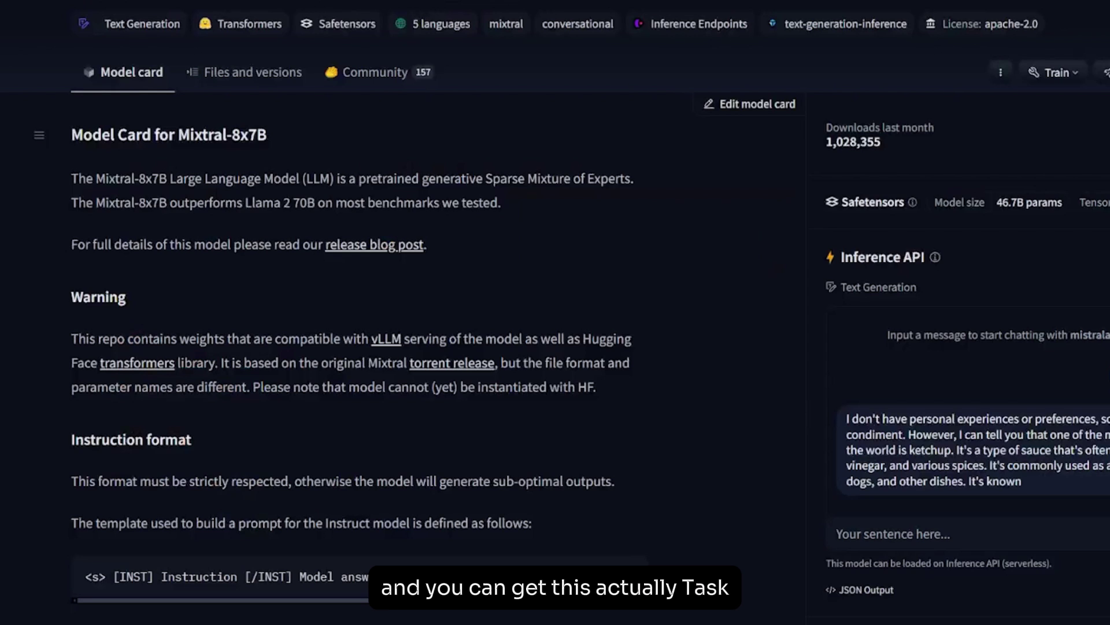
pyautogui.click(1025, 146)
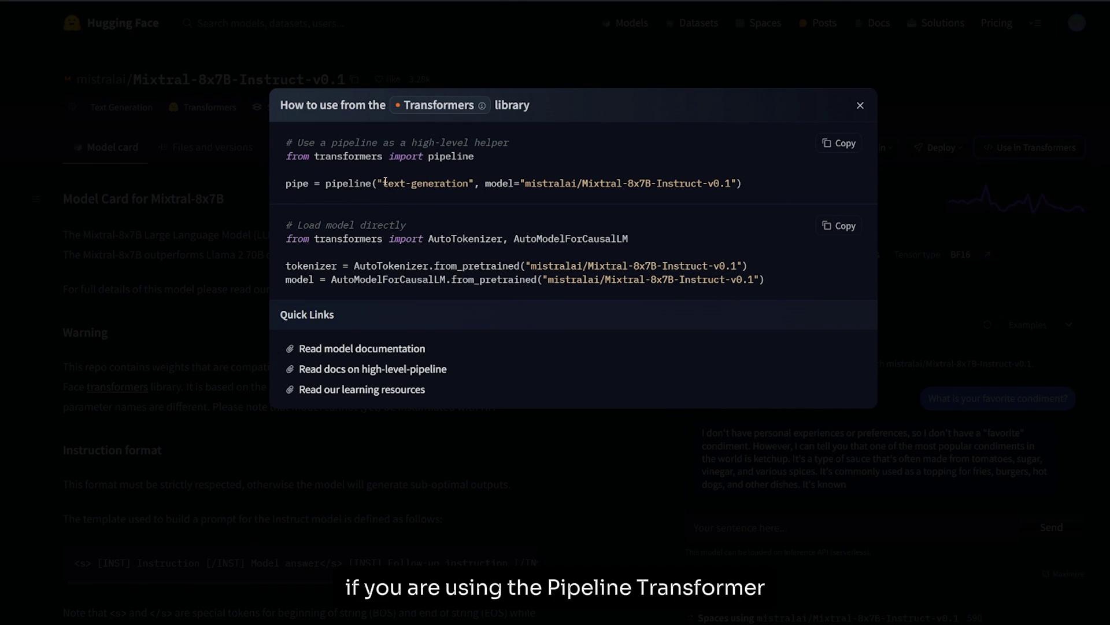
pyautogui.moveTo(383, 183); pyautogui.dragTo(468, 183)
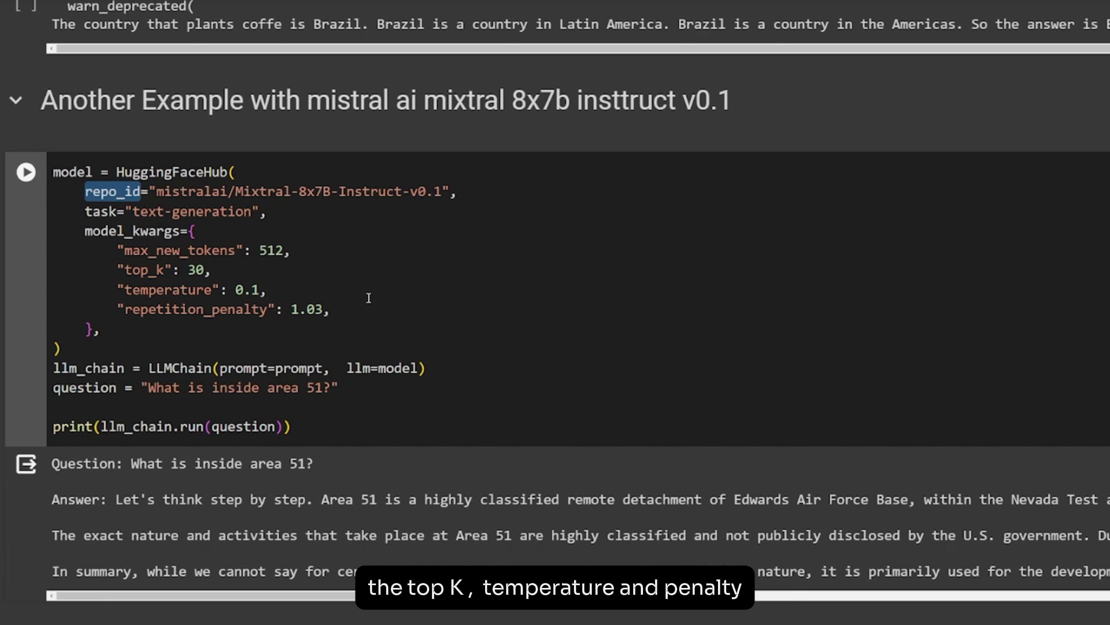
pyautogui.scroll(-1, 364, 300)
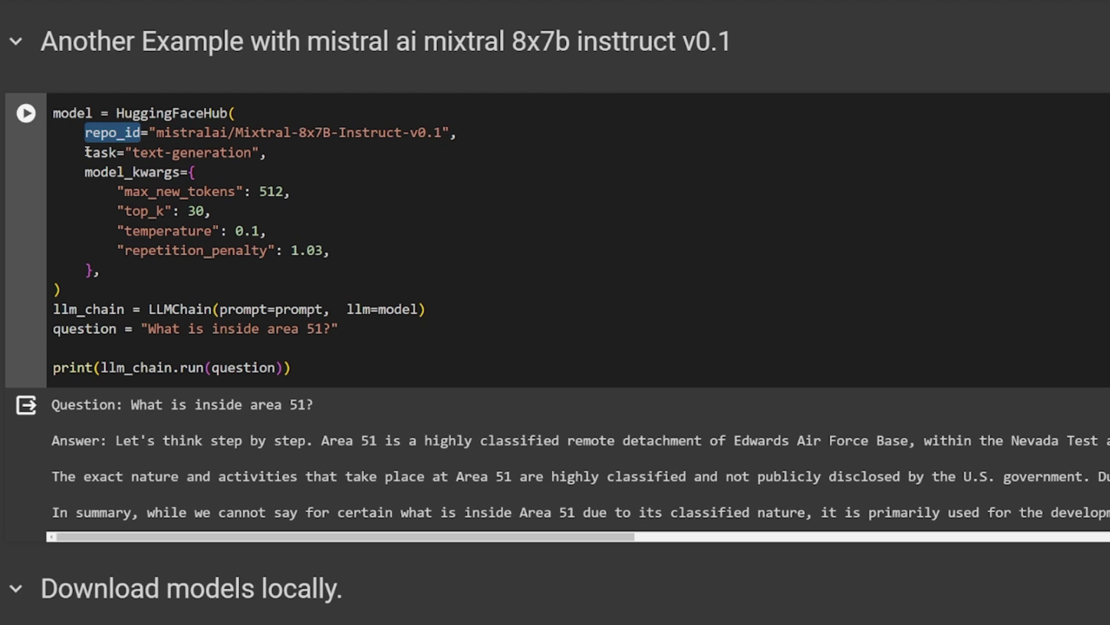
pyautogui.doubleClick(71, 113)
pyautogui.doubleClick(180, 309)
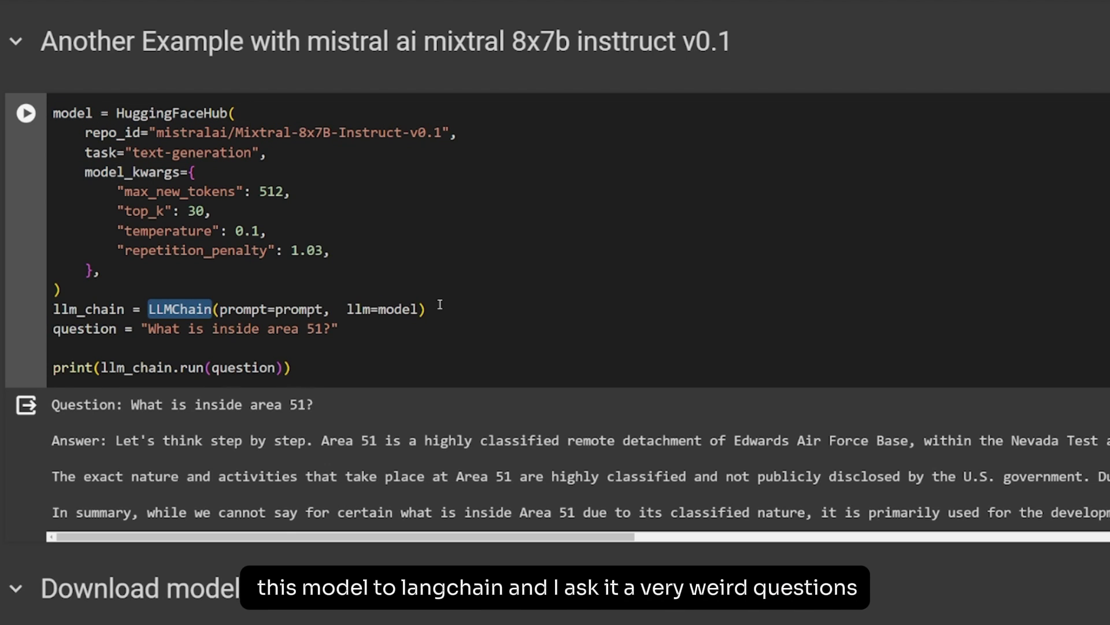
pyautogui.scroll(-1, 439, 305)
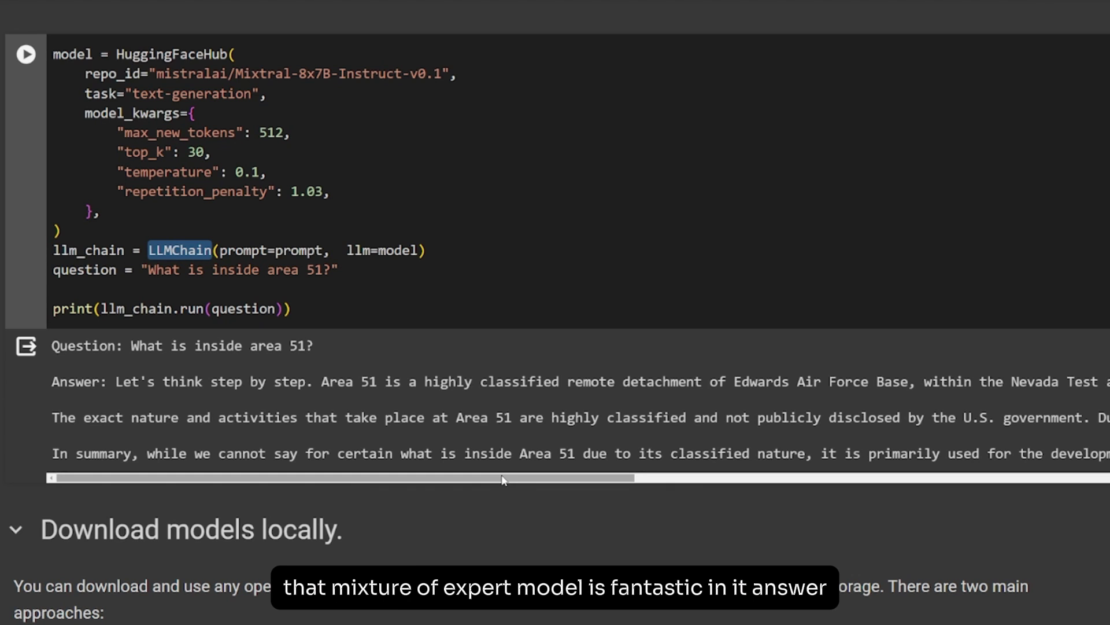
pyautogui.moveTo(503, 480); pyautogui.dragTo(1102, 492)
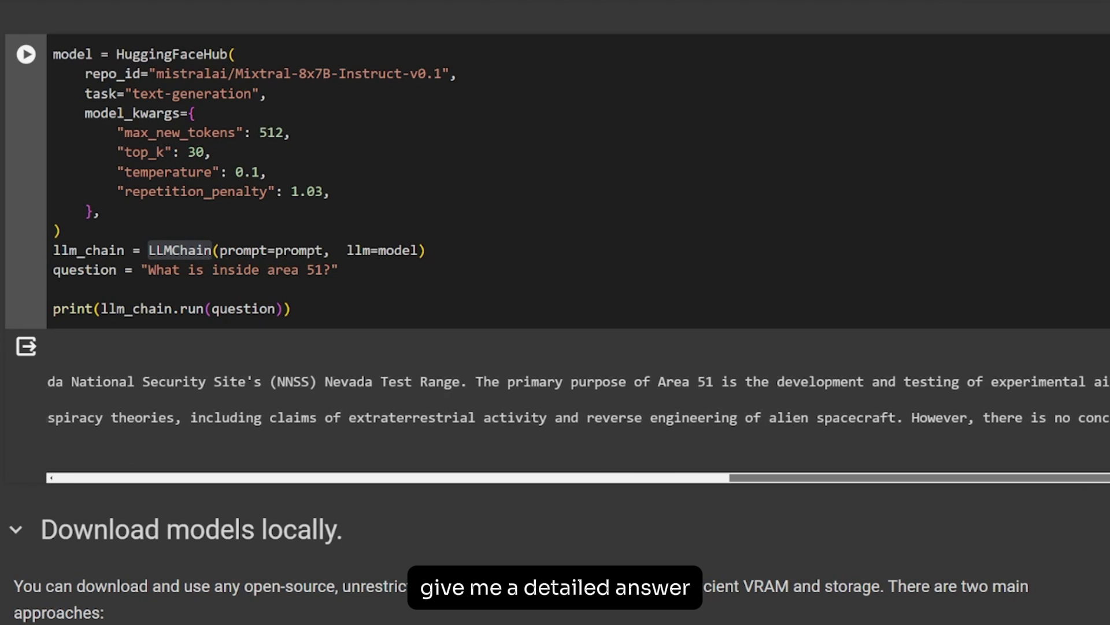
pyautogui.moveTo(780, 479)
pyautogui.mouseDown()
pyautogui.moveTo(954, 479)
pyautogui.moveTo(425, 479)
pyautogui.mouseUp()
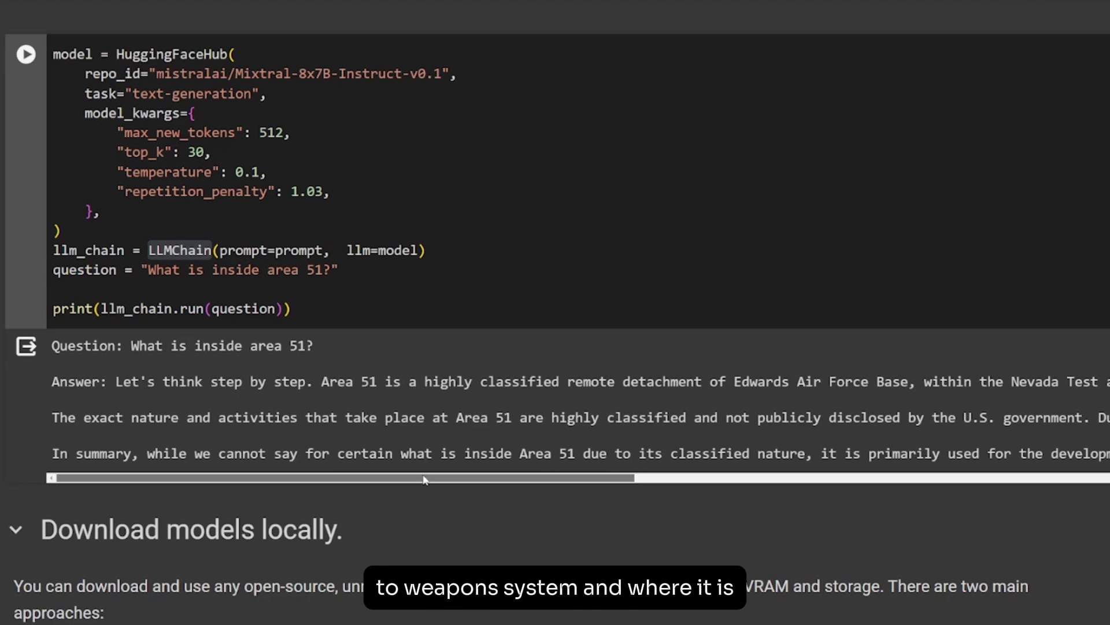
pyautogui.scroll(-3, 341, 428)
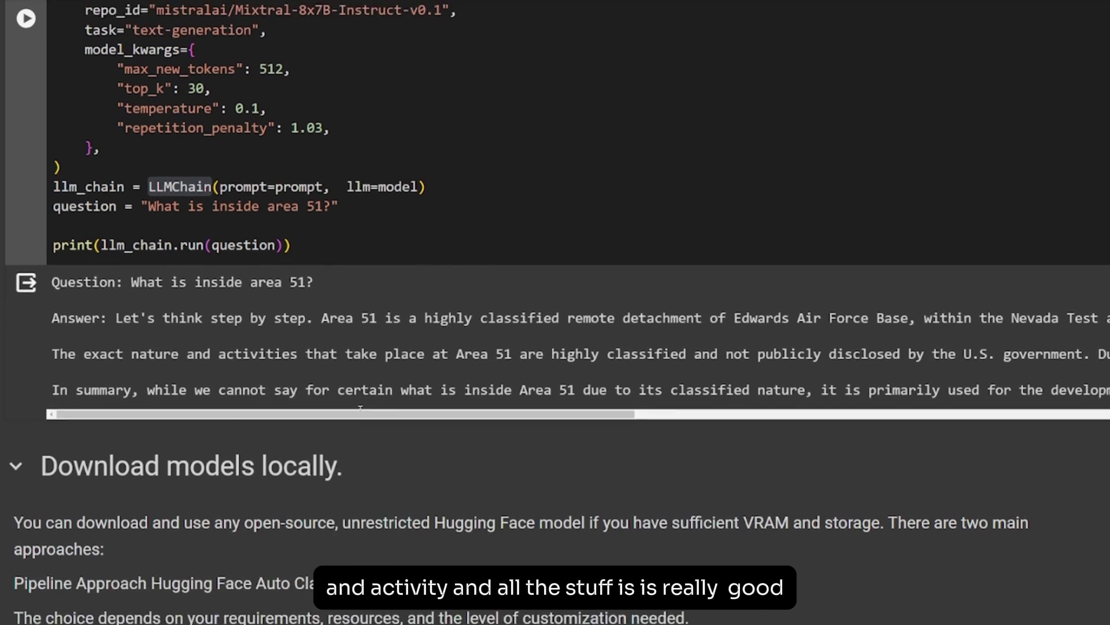
pyautogui.scroll(5, 350, 337)
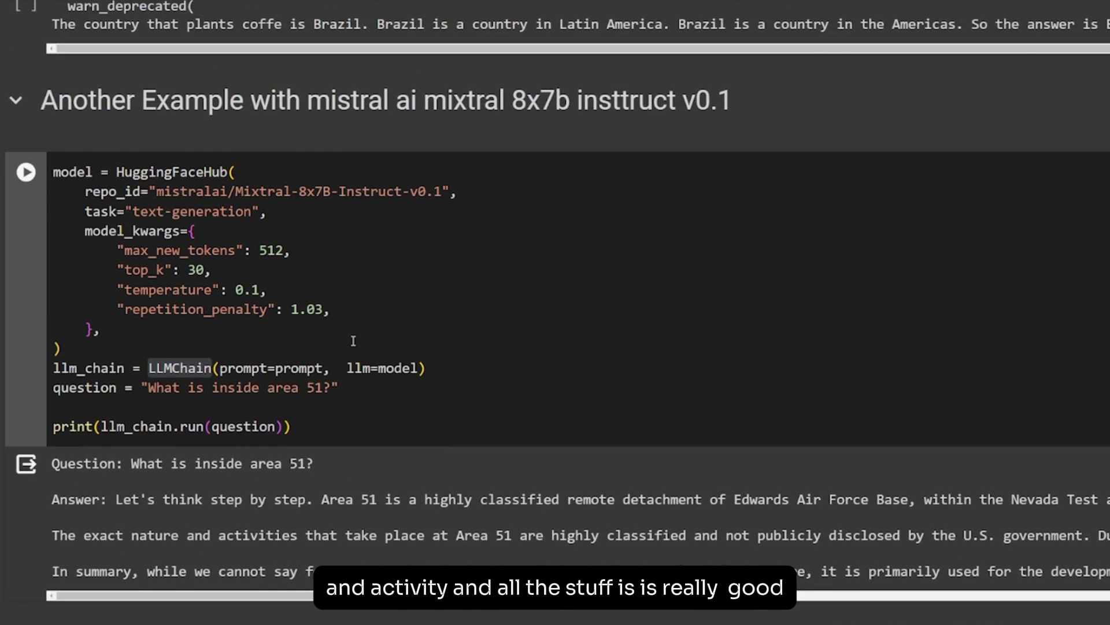
pyautogui.scroll(1, 353, 340)
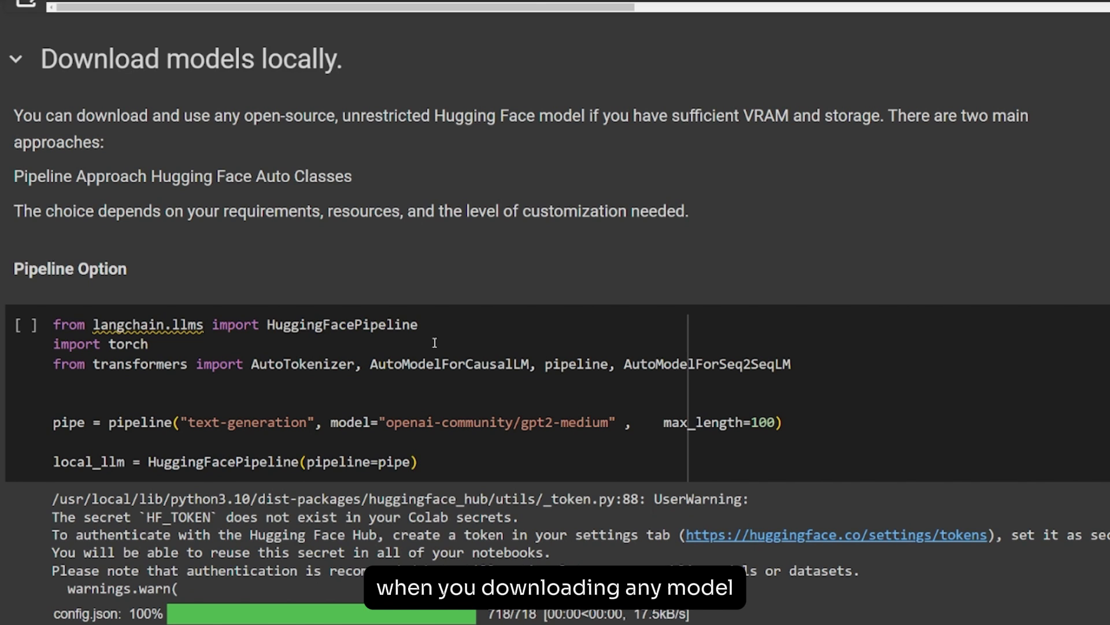
pyautogui.moveTo(564, 241)
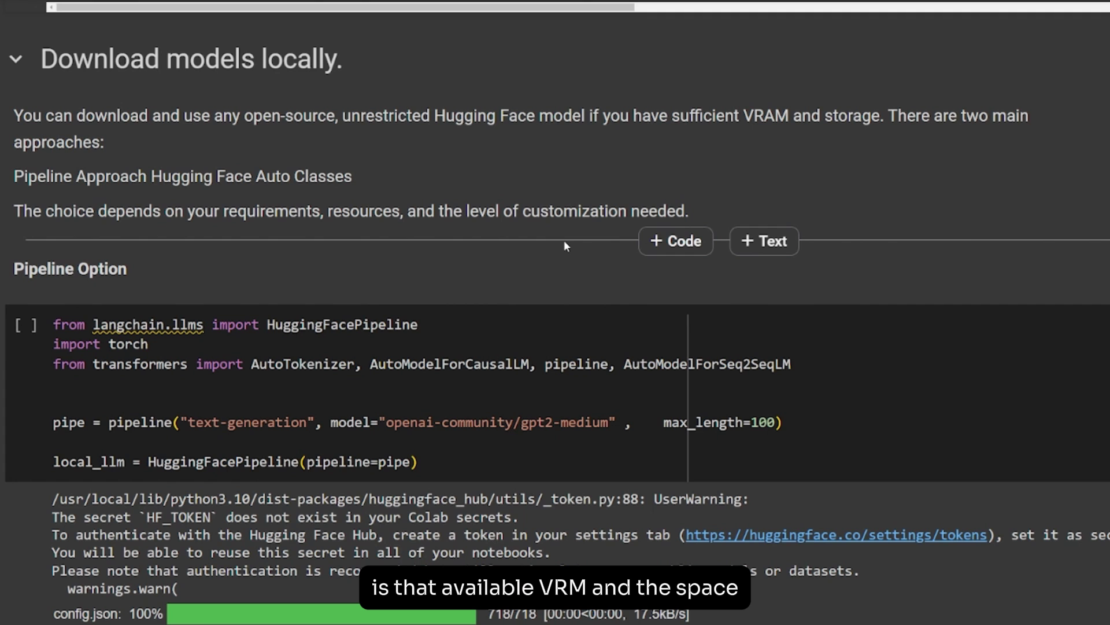
pyautogui.scroll(-1, 564, 241)
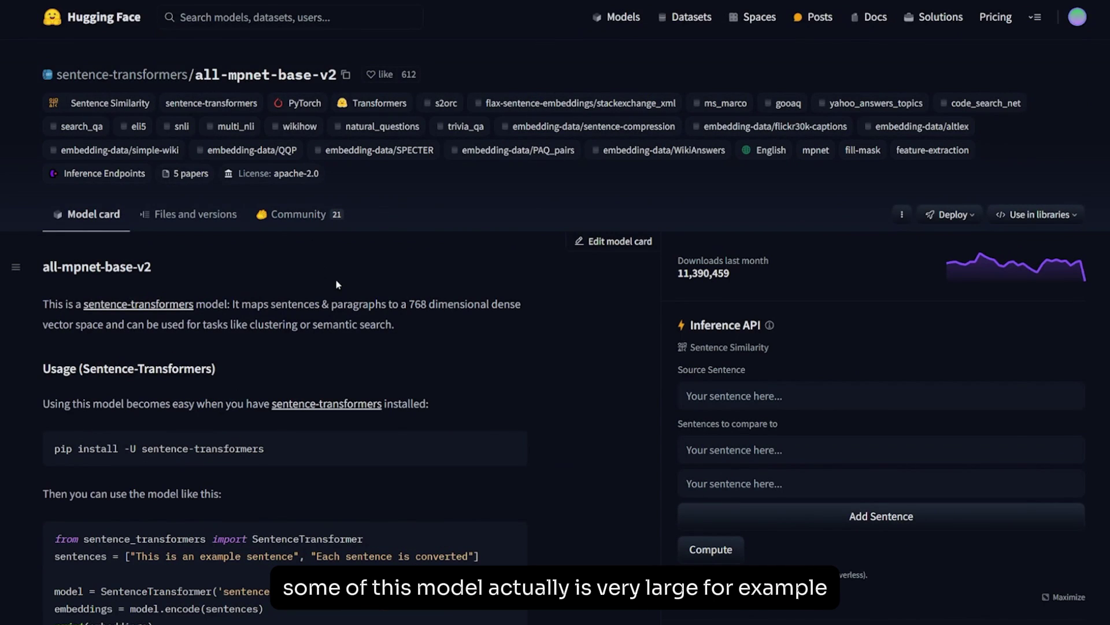
pyautogui.scroll(-2, 257, 212)
pyautogui.scroll(4, 256, 213)
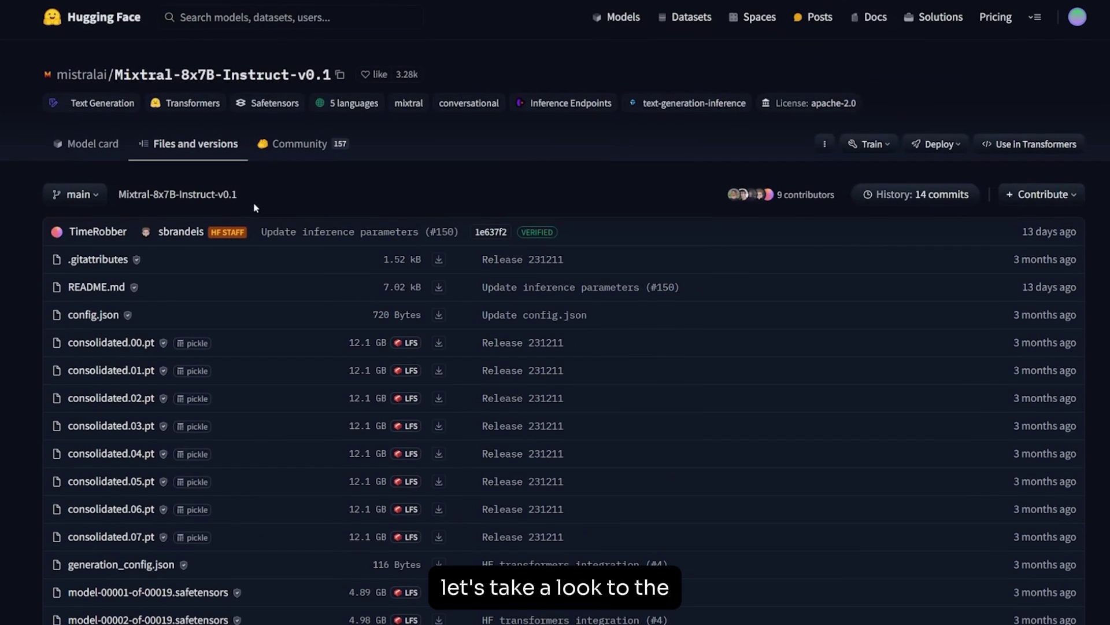
pyautogui.scroll(-3, 238, 156)
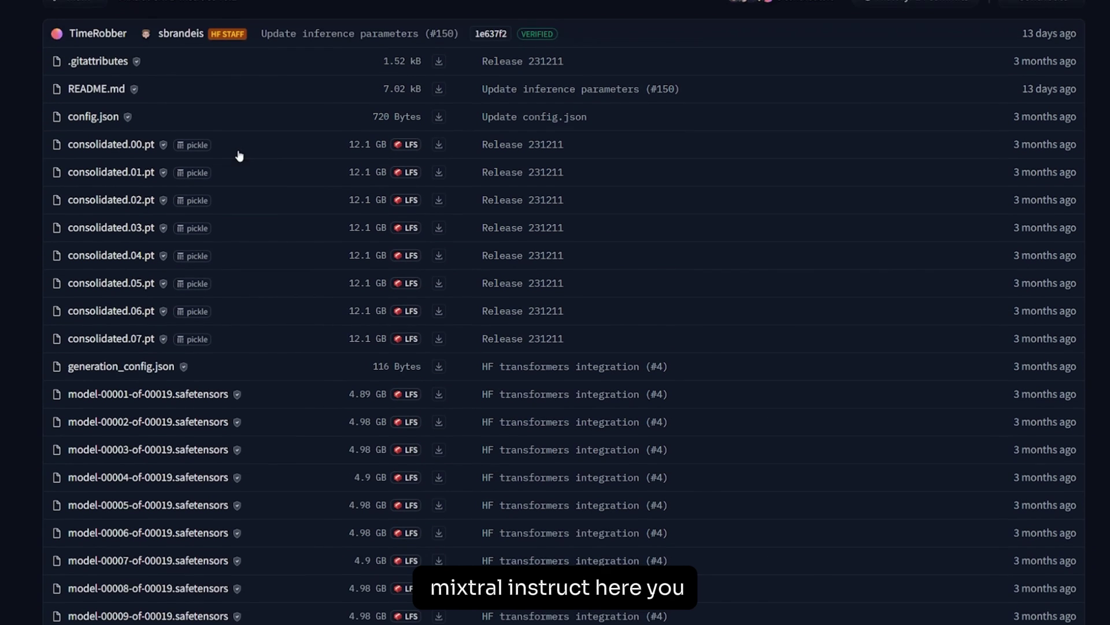
pyautogui.scroll(-1, 239, 156)
pyautogui.scroll(1, 269, 191)
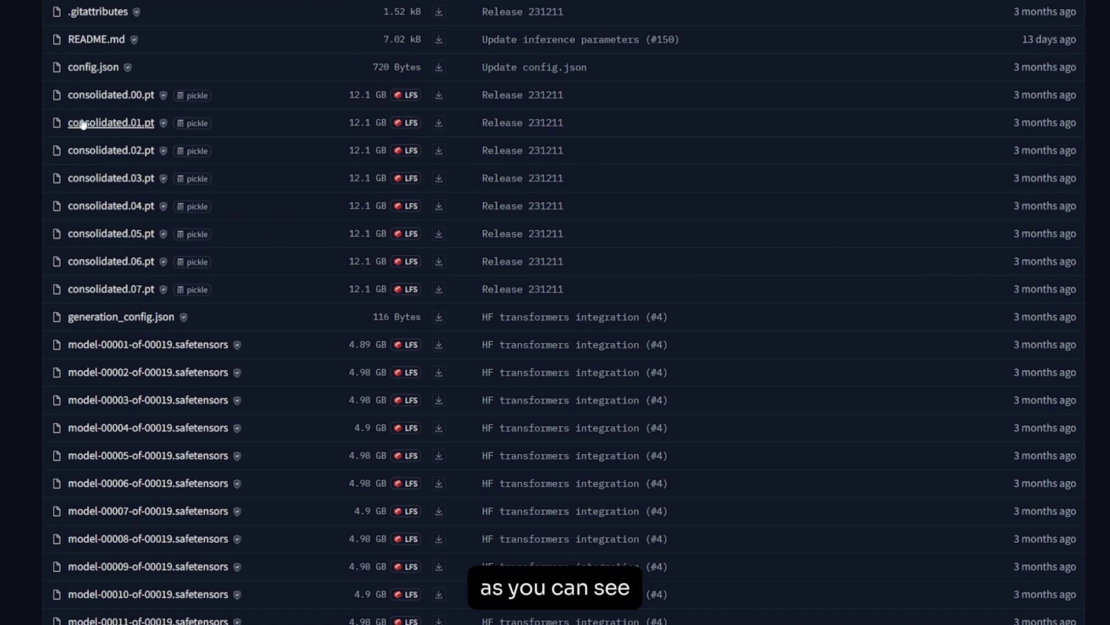
pyautogui.scroll(-3, 357, 261)
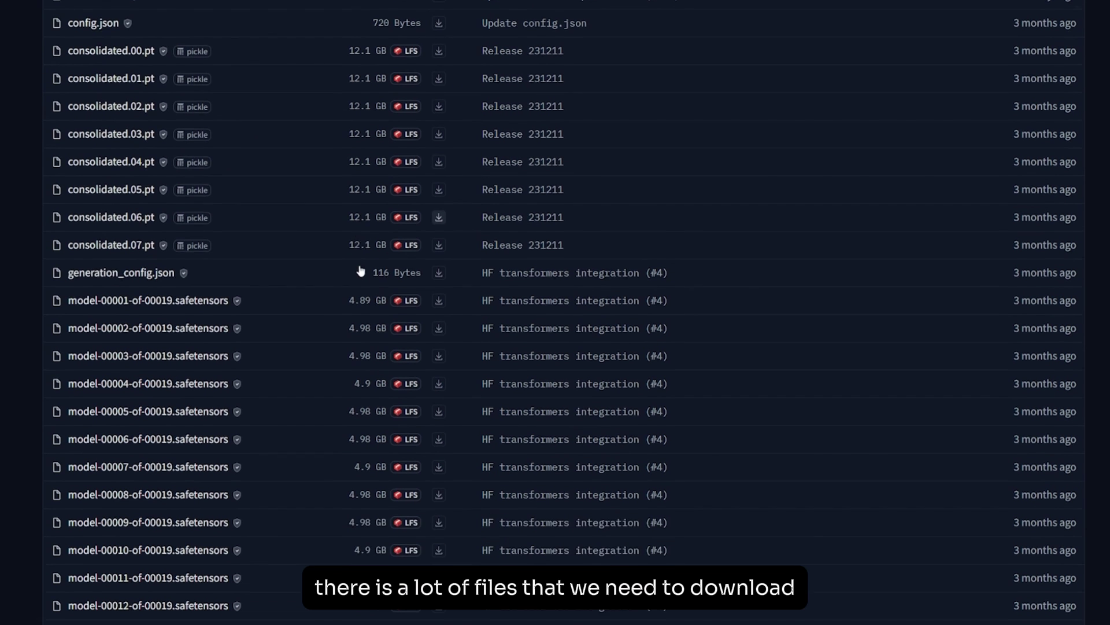
pyautogui.scroll(-2, 359, 264)
pyautogui.scroll(-3, 359, 264)
pyautogui.scroll(10, 360, 264)
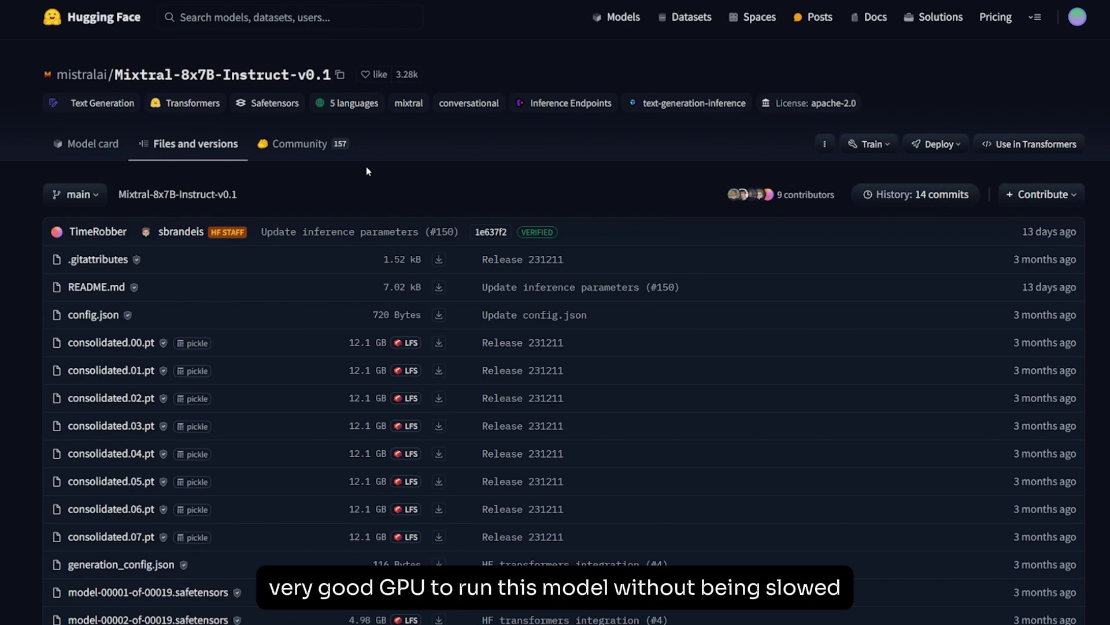
pyautogui.scroll(-1, 347, 217)
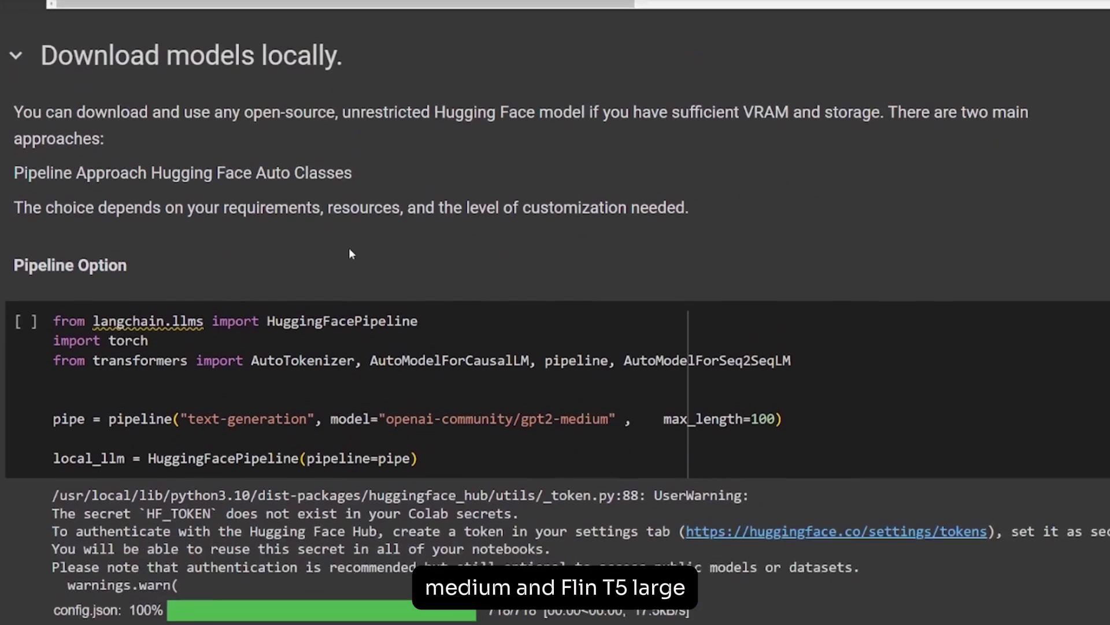
pyautogui.scroll(-8, 349, 247)
pyautogui.scroll(5, 365, 242)
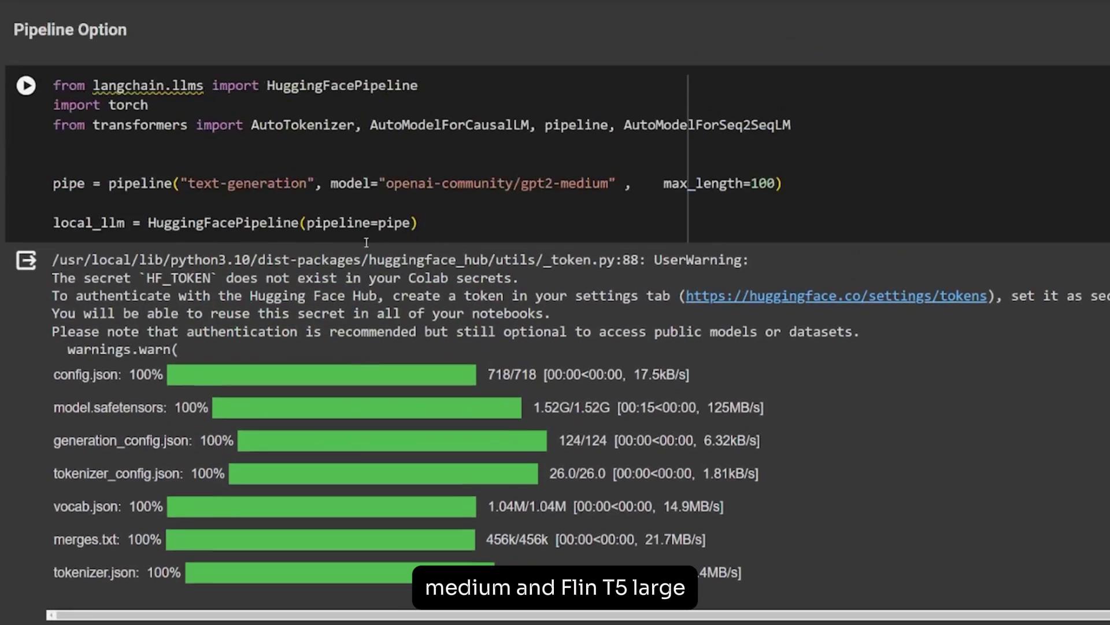
pyautogui.scroll(4, 366, 244)
pyautogui.click(254, 335)
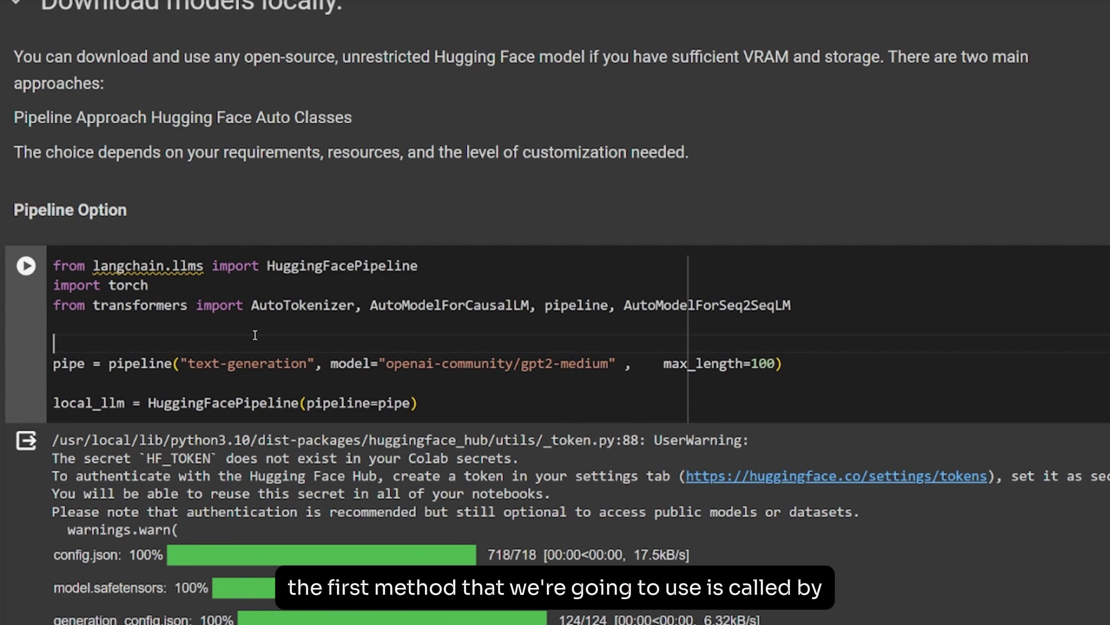
pyautogui.doubleClick(128, 364)
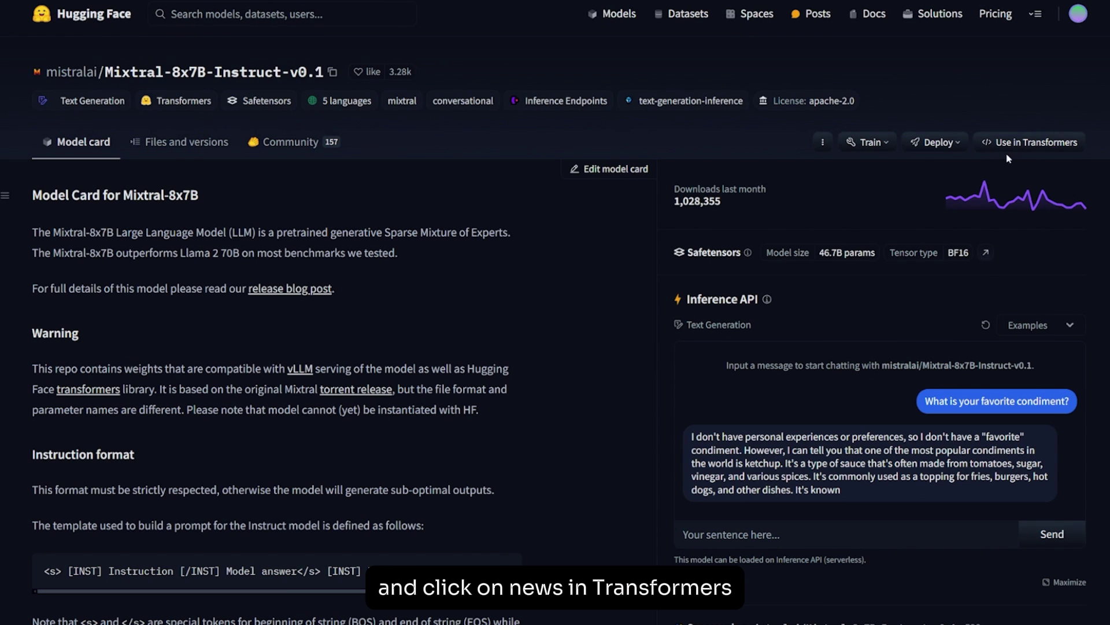
# - Show Mixtral's 'Use in Transformers' code and select its pipeline snippet
pyautogui.click(1019, 144)
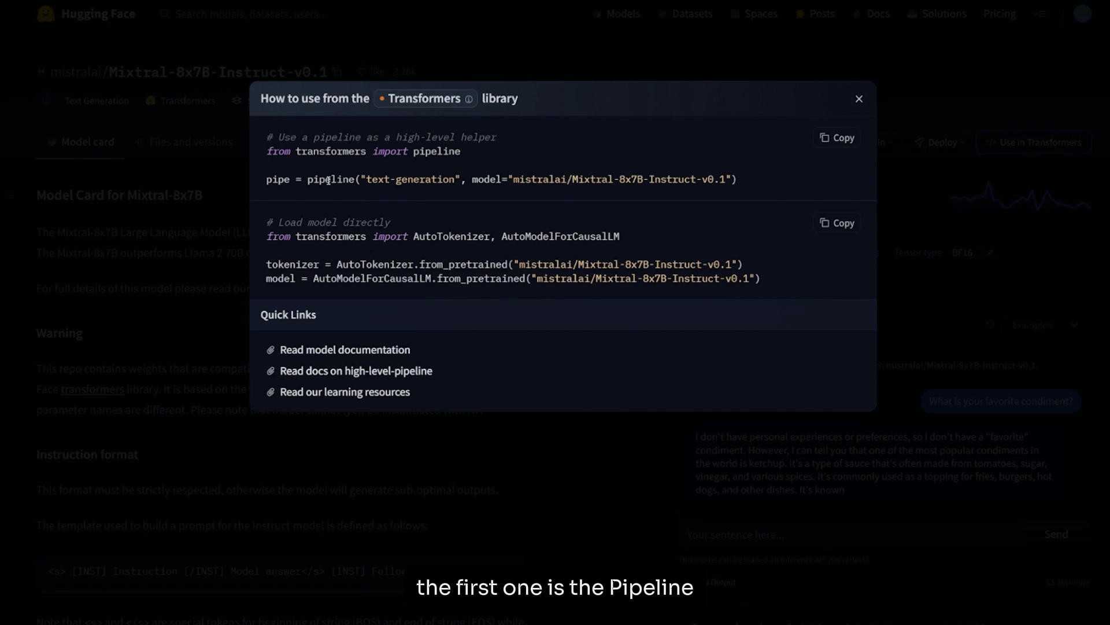
pyautogui.moveTo(308, 180); pyautogui.dragTo(766, 196)
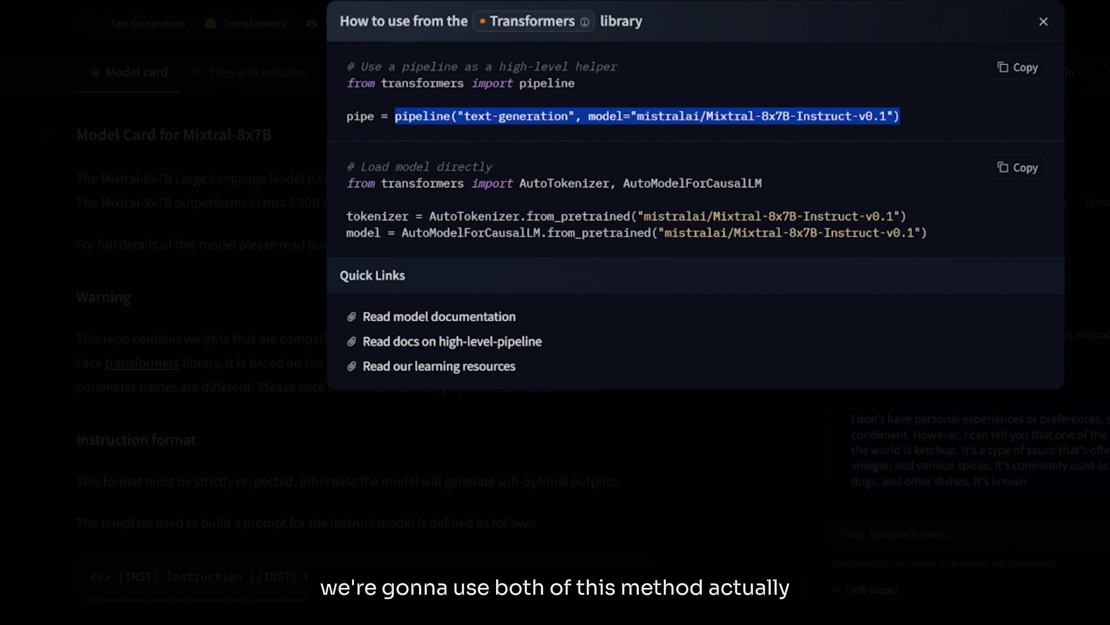
# - Highlight the 'text-generation' argument in Colab's pipe = pipeline line, then return to Hugging Face Tasks
pyautogui.hotkey('alt', 'Tab')
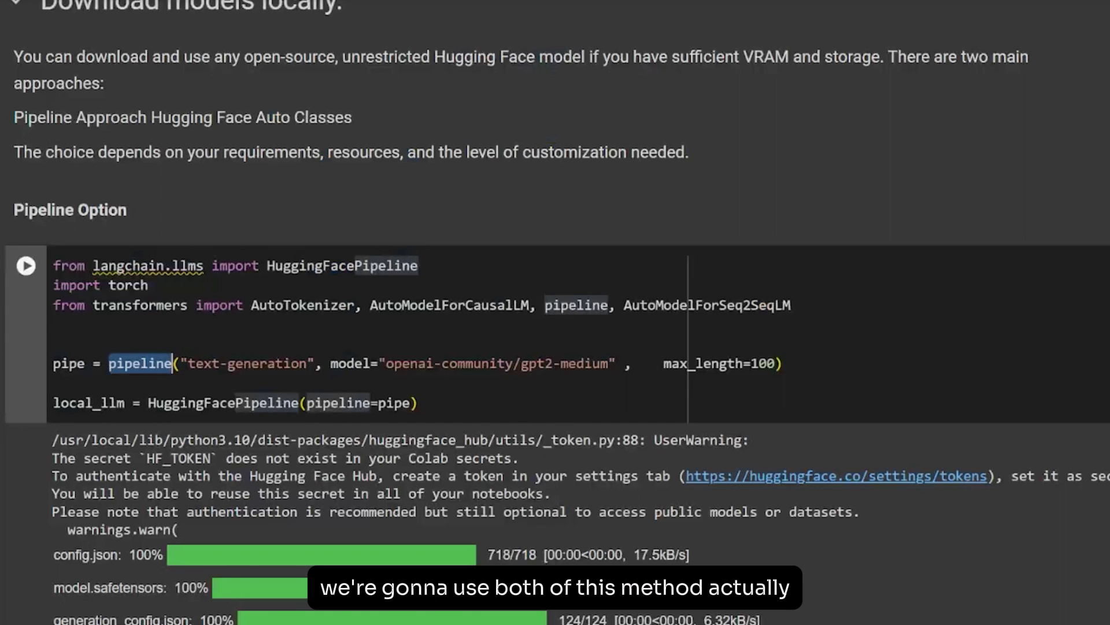
pyautogui.scroll(-2, 457, 328)
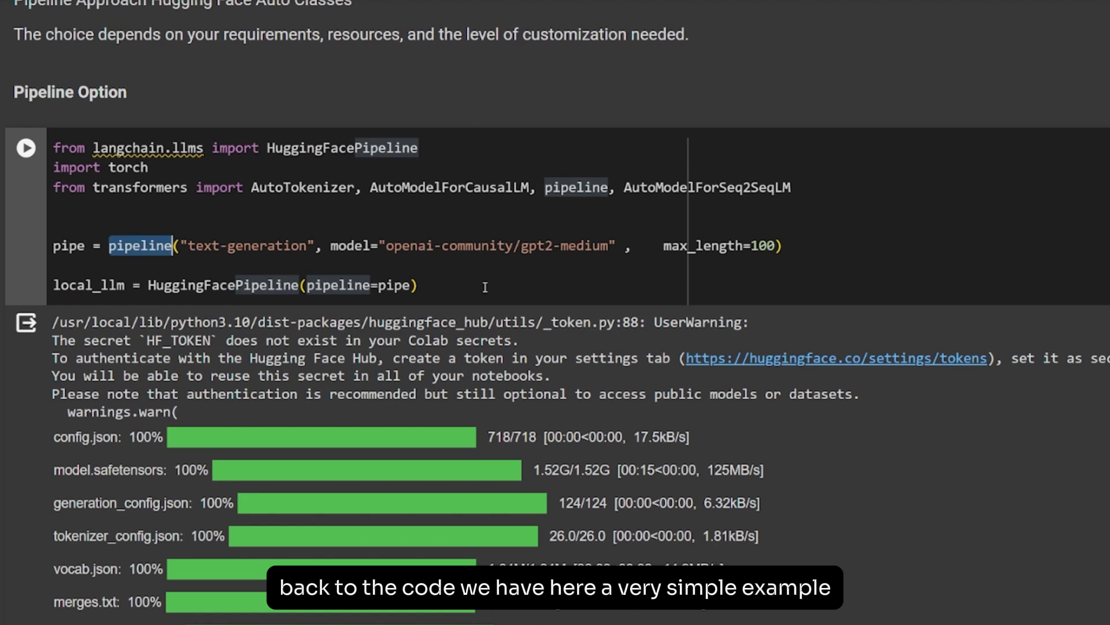
pyautogui.click(526, 286)
pyautogui.click(649, 245)
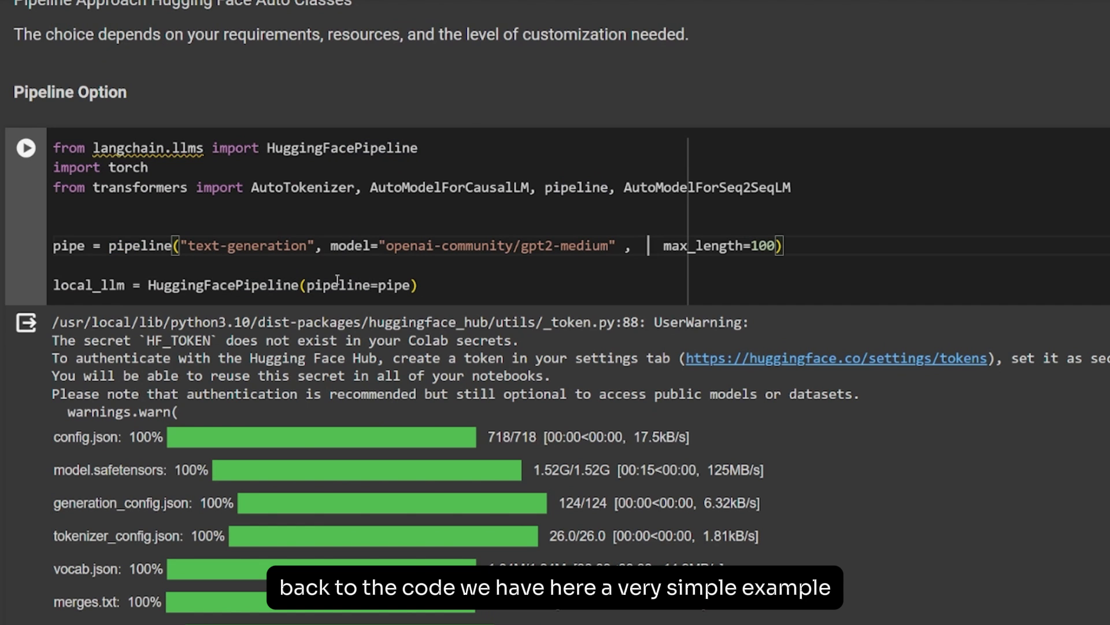
pyautogui.moveTo(182, 246); pyautogui.dragTo(311, 246)
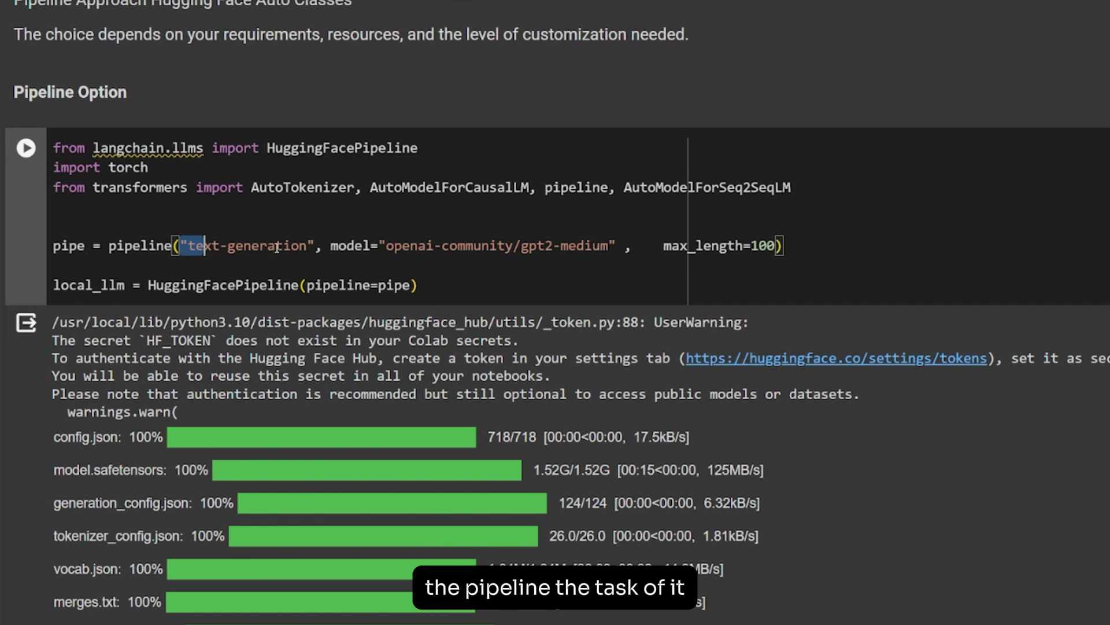
pyautogui.hotkey('alt', 'Tab')
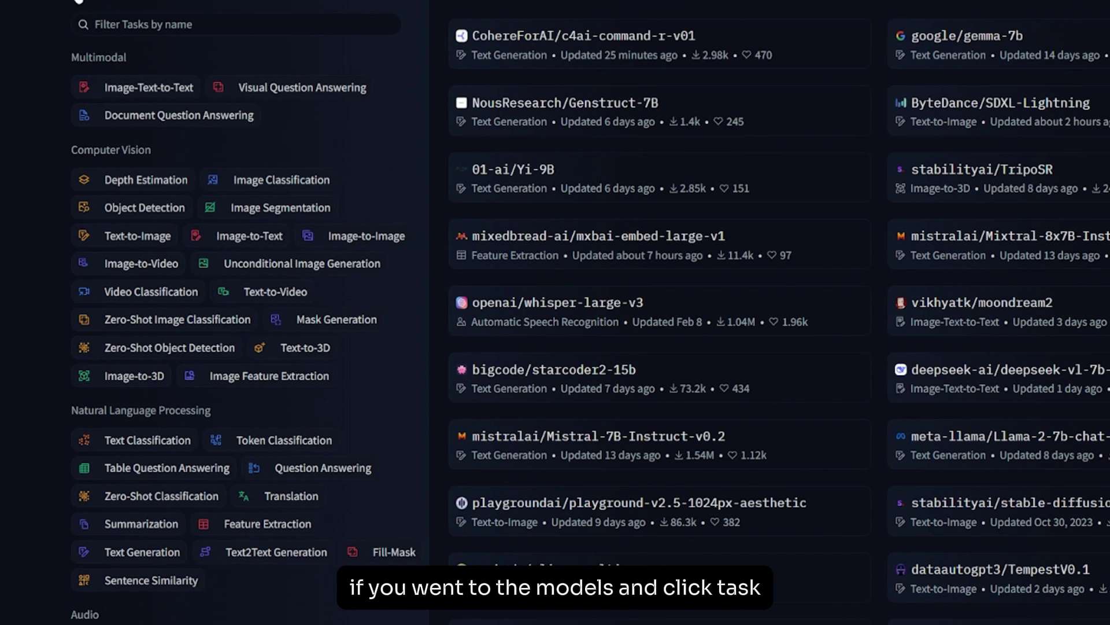
pyautogui.scroll(-2, 57, 198)
pyautogui.scroll(-2, 57, 198)
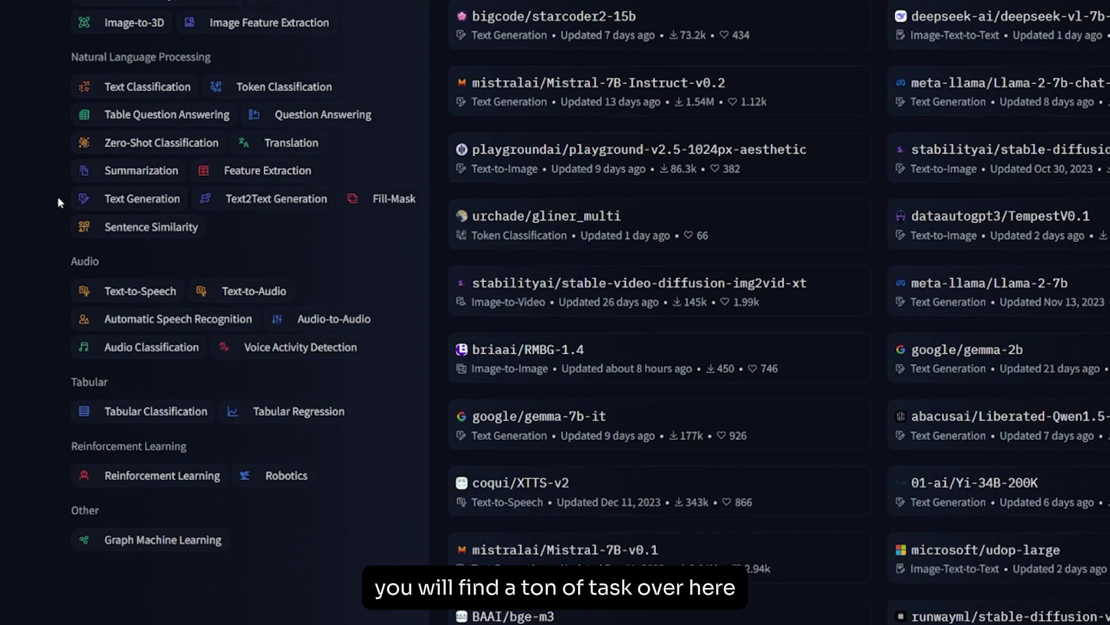
pyautogui.scroll(1, 139, 330)
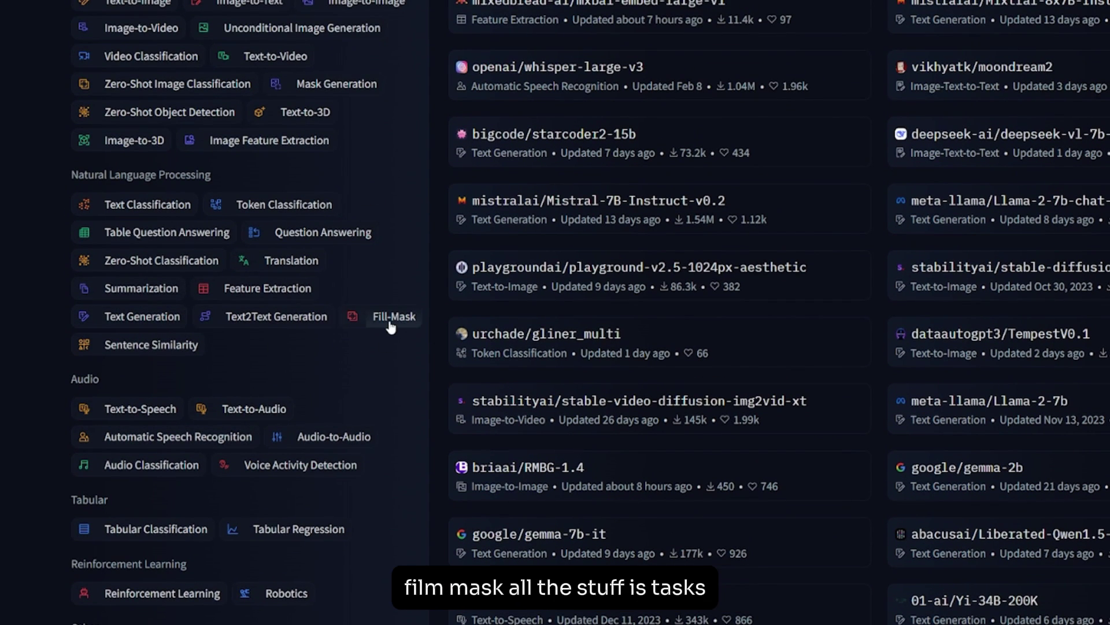
pyautogui.scroll(3, 382, 329)
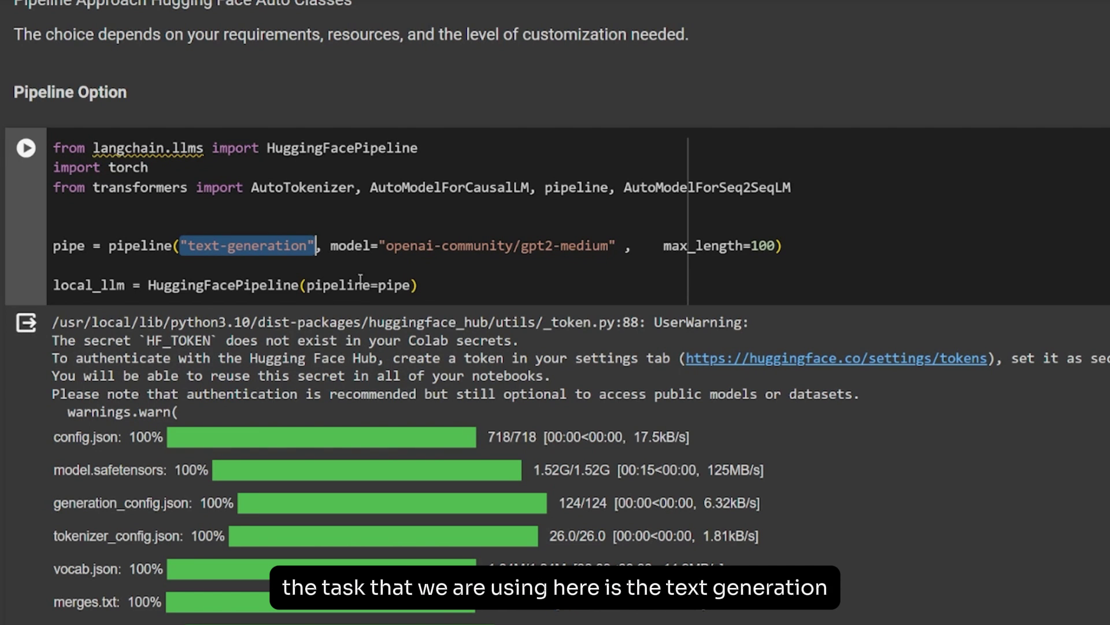
# - Highlight gpt2-medium, max_length, pipe and HuggingFacePipeline in the local pipeline cell
pyautogui.click(379, 247)
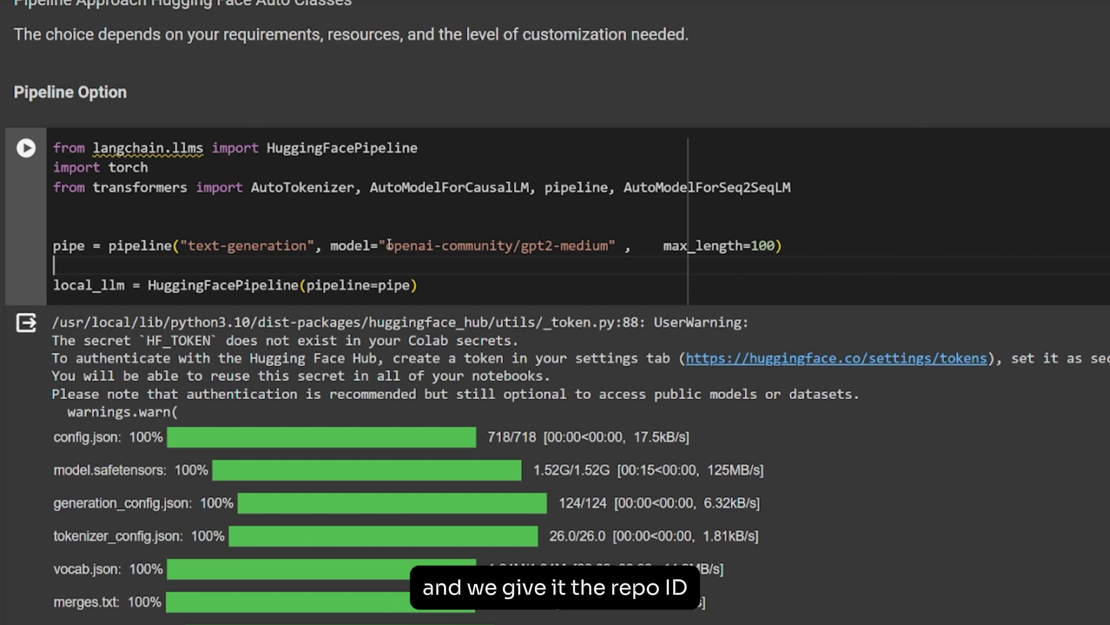
pyautogui.moveTo(385, 245); pyautogui.dragTo(612, 245)
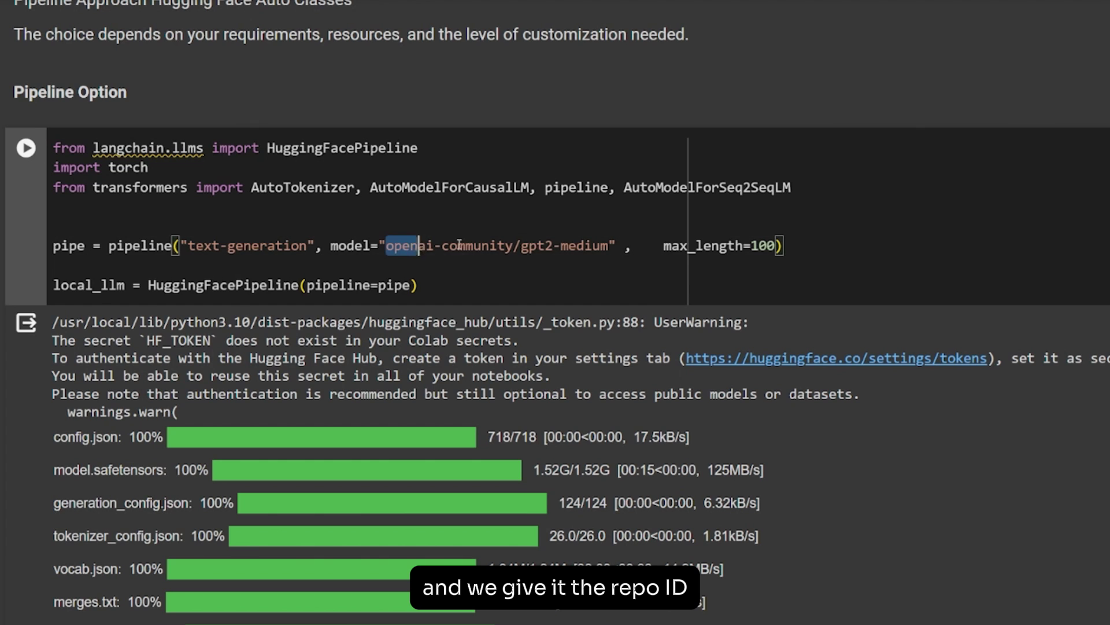
pyautogui.doubleClick(698, 245)
pyautogui.scroll(-1, 770, 273)
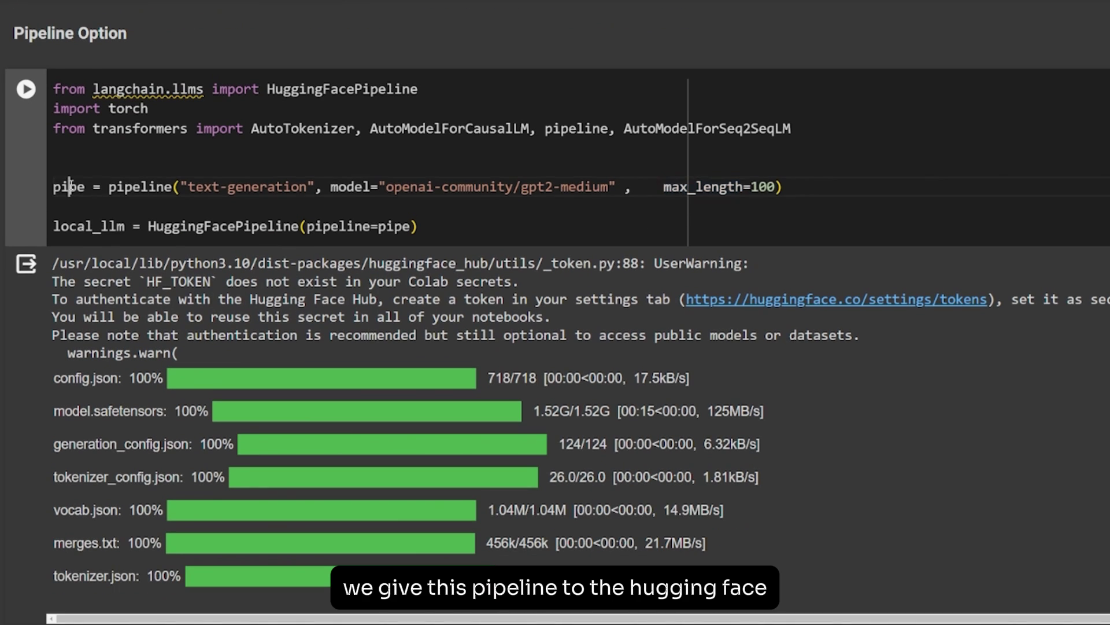
pyautogui.doubleClick(70, 186)
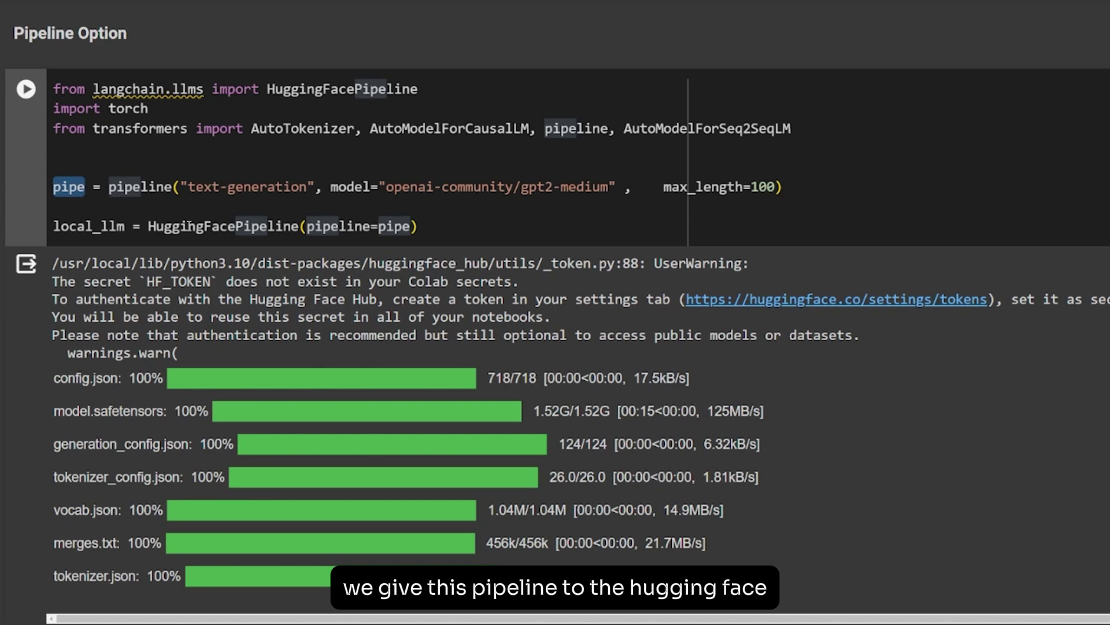
pyautogui.doubleClick(157, 226)
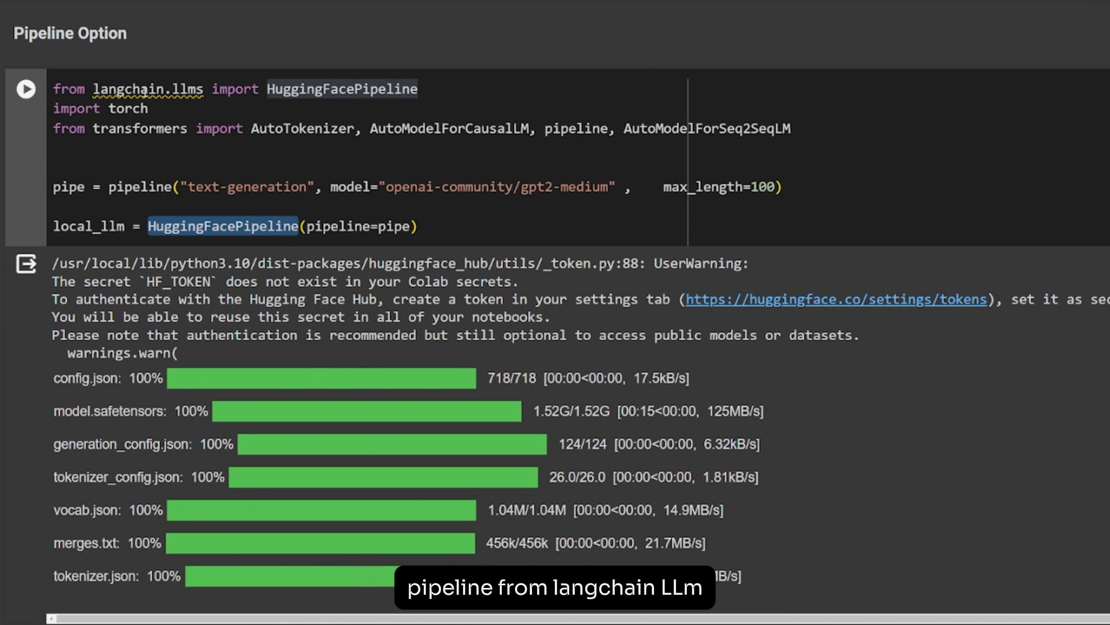
pyautogui.scroll(-2, 178, 171)
pyautogui.scroll(-3, 166, 198)
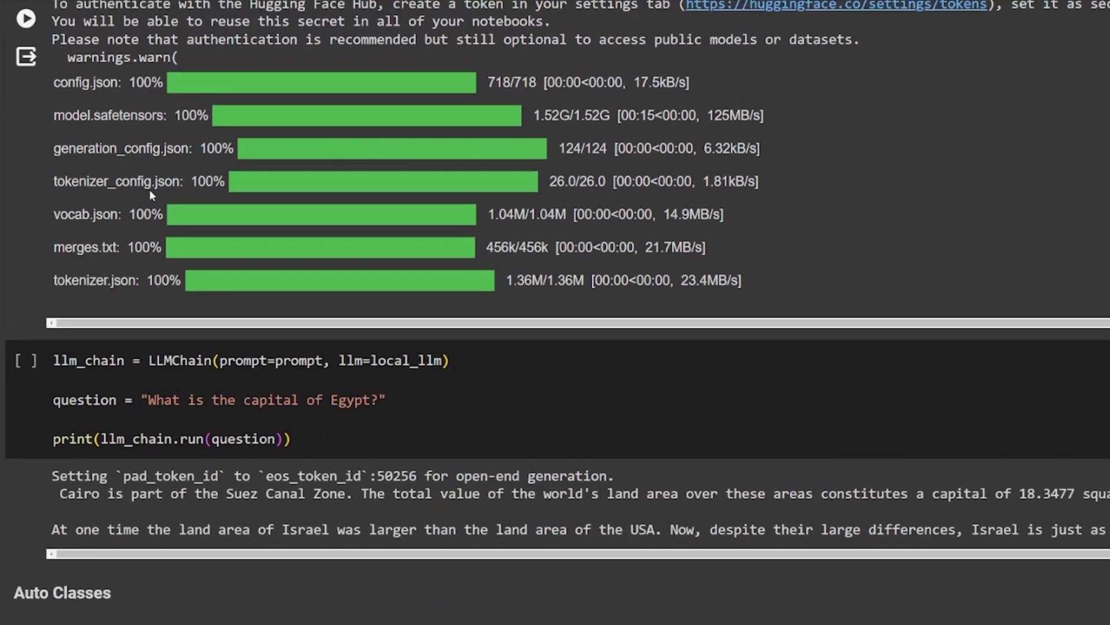
pyautogui.scroll(-2, 260, 260)
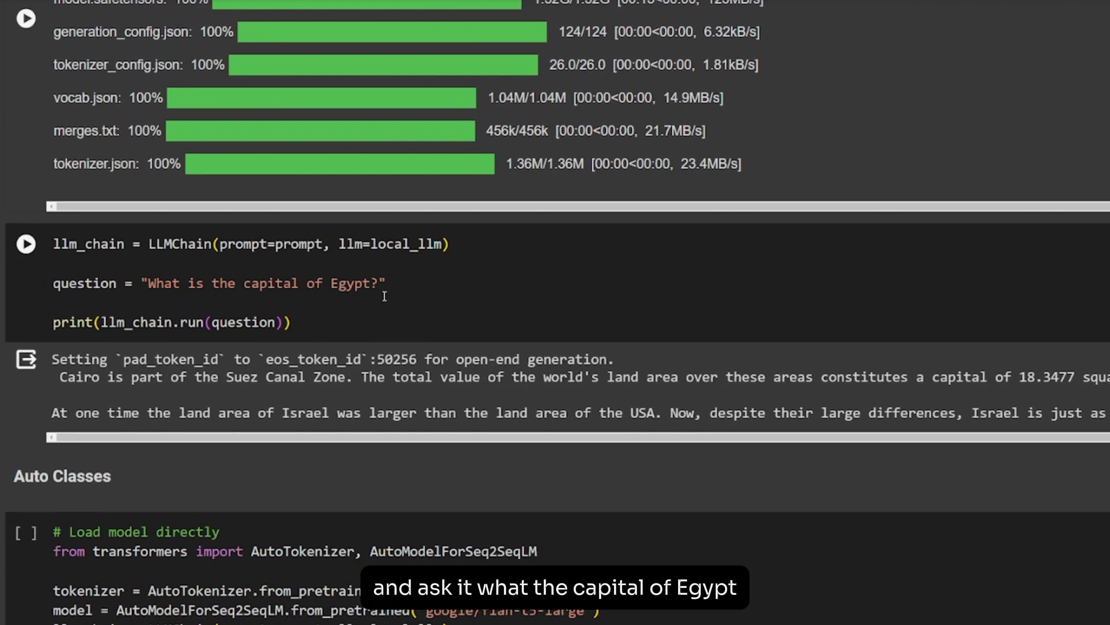
pyautogui.scroll(-1, 382, 330)
pyautogui.moveTo(399, 386)
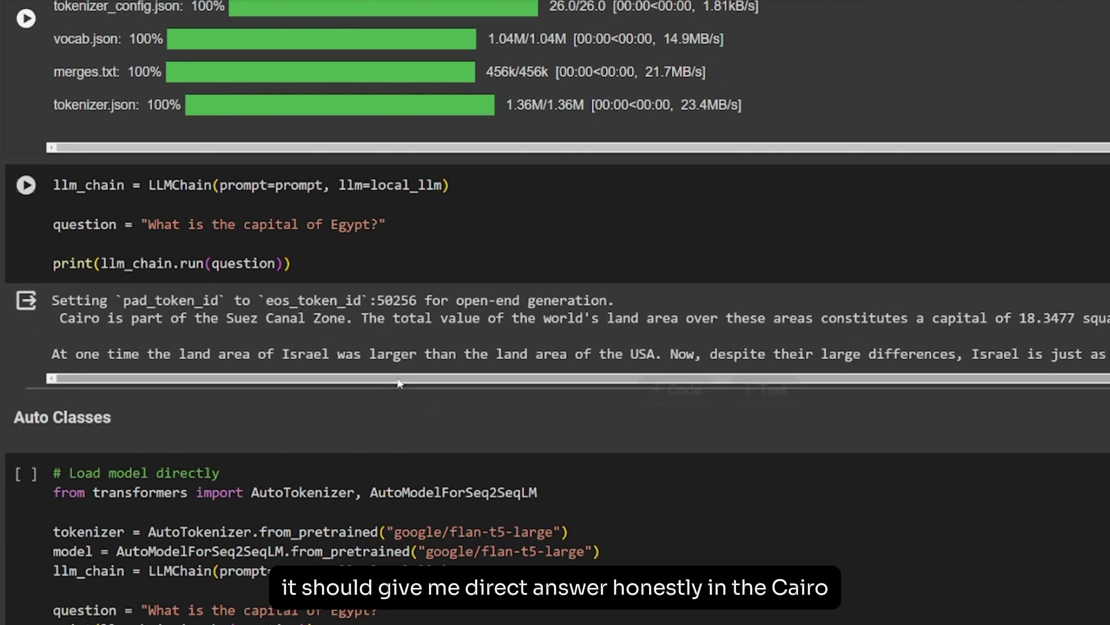
pyautogui.moveTo(374, 379); pyautogui.dragTo(323, 380)
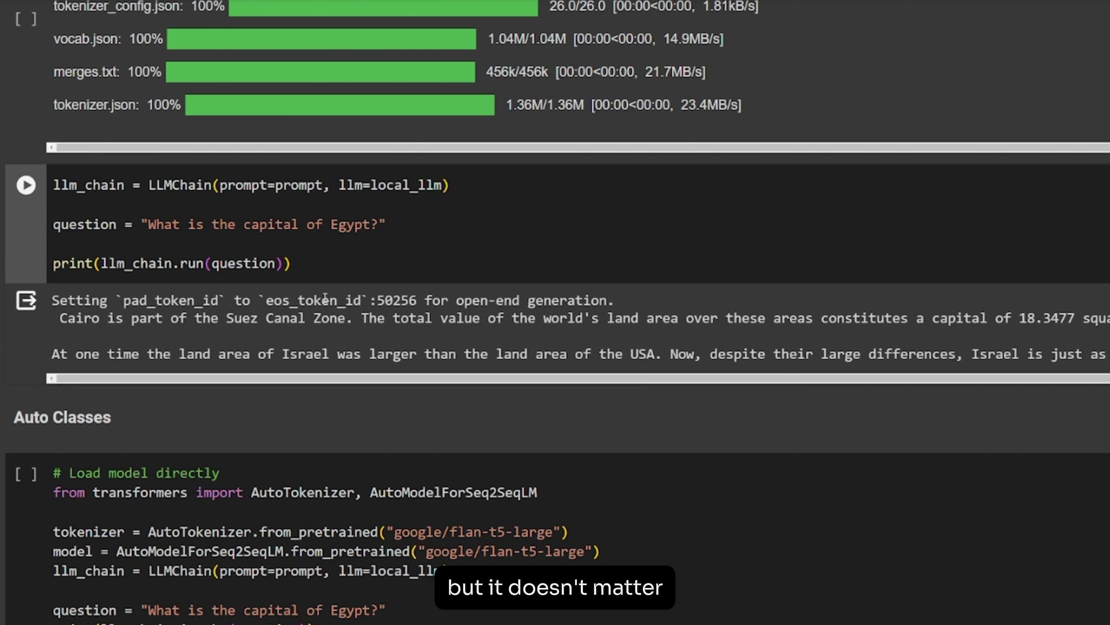
pyautogui.scroll(-3, 325, 296)
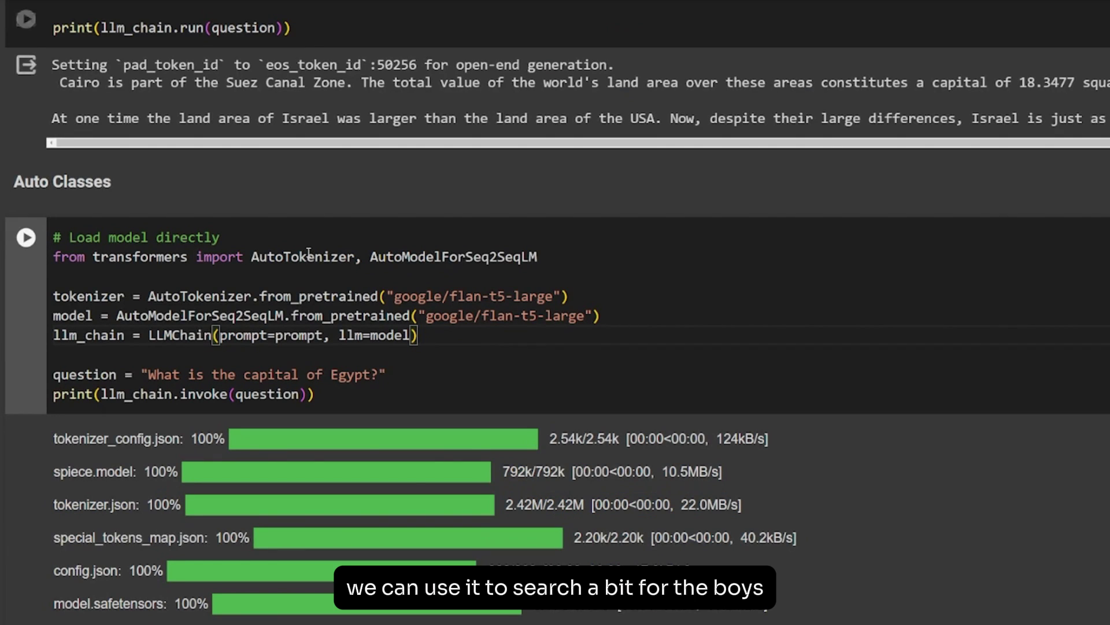
# - Highlight tokenizer and the flan-t5-large model-loading line in the Auto Classes cell
pyautogui.click(443, 333)
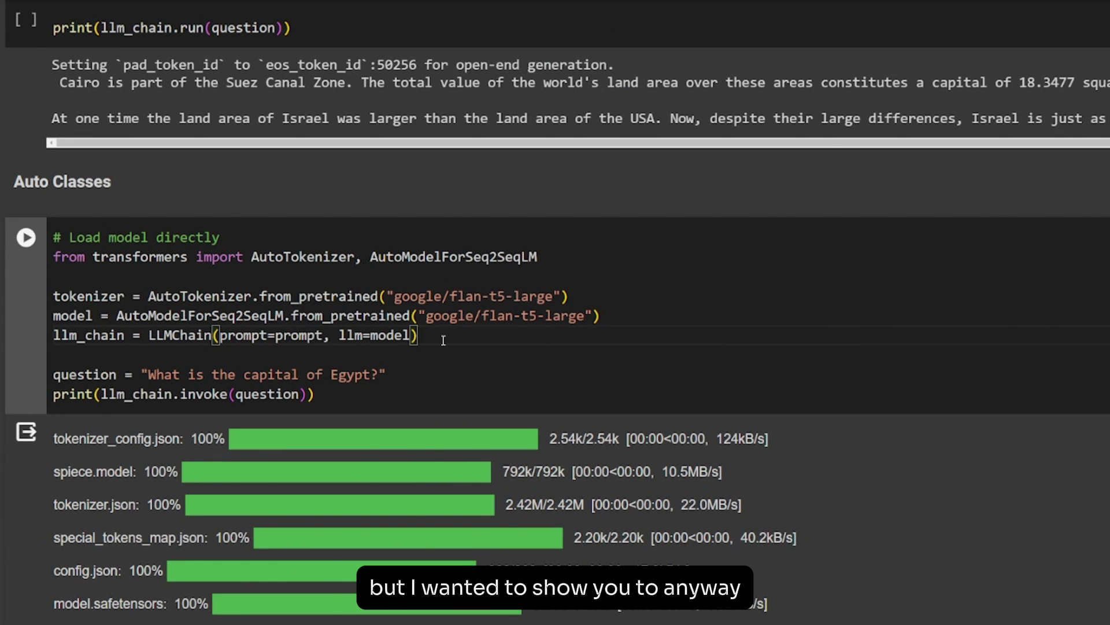
pyautogui.doubleClick(89, 295)
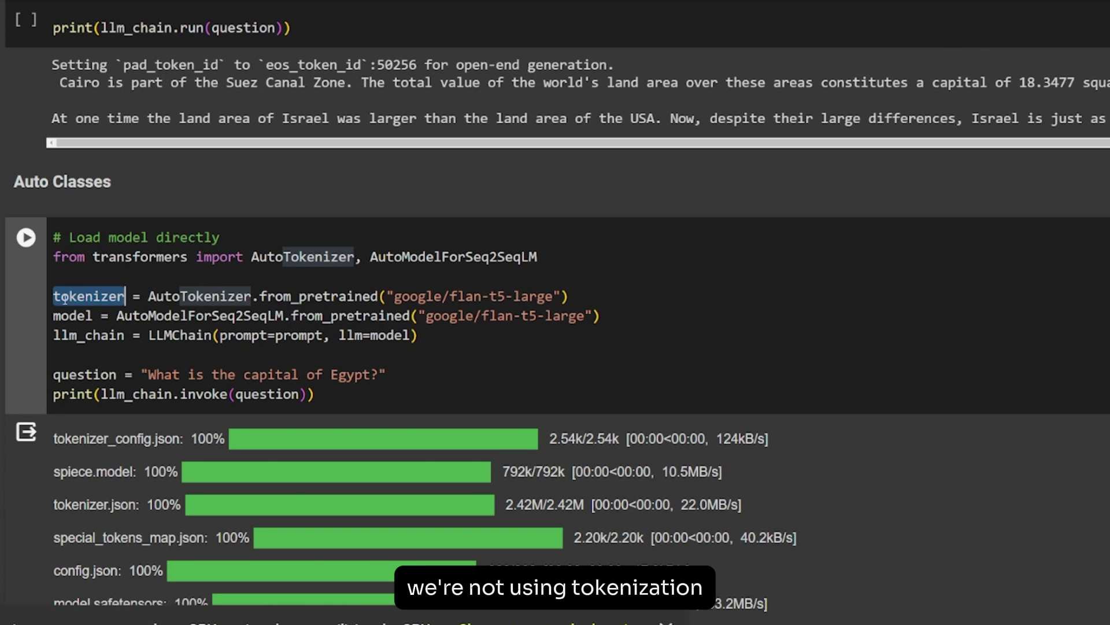
pyautogui.doubleClick(71, 316)
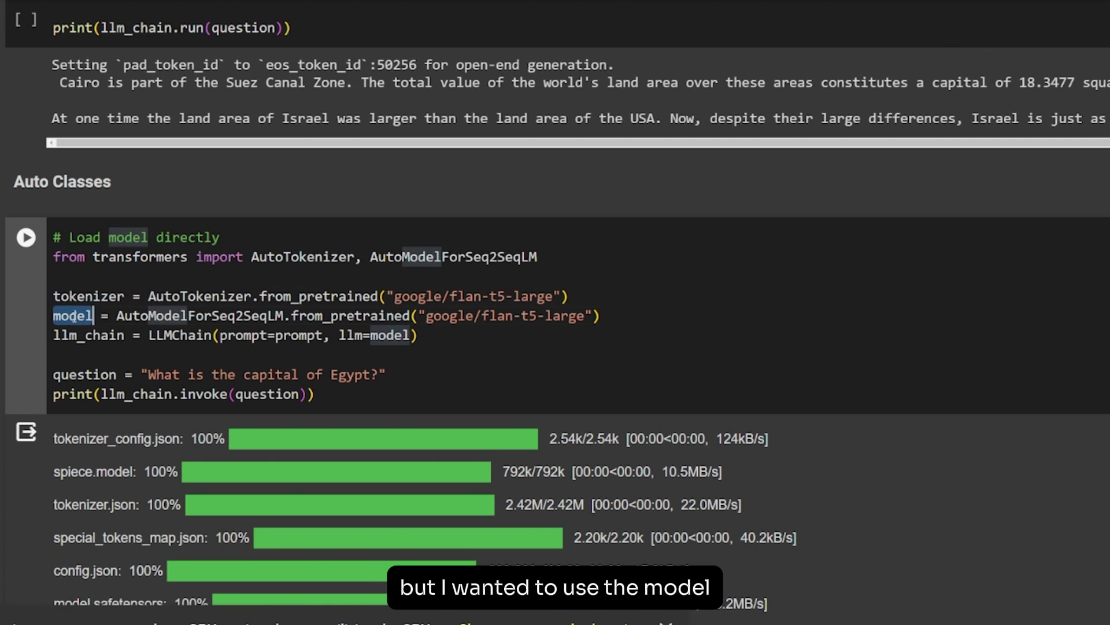
pyautogui.moveTo(600, 315); pyautogui.dragTo(54, 335)
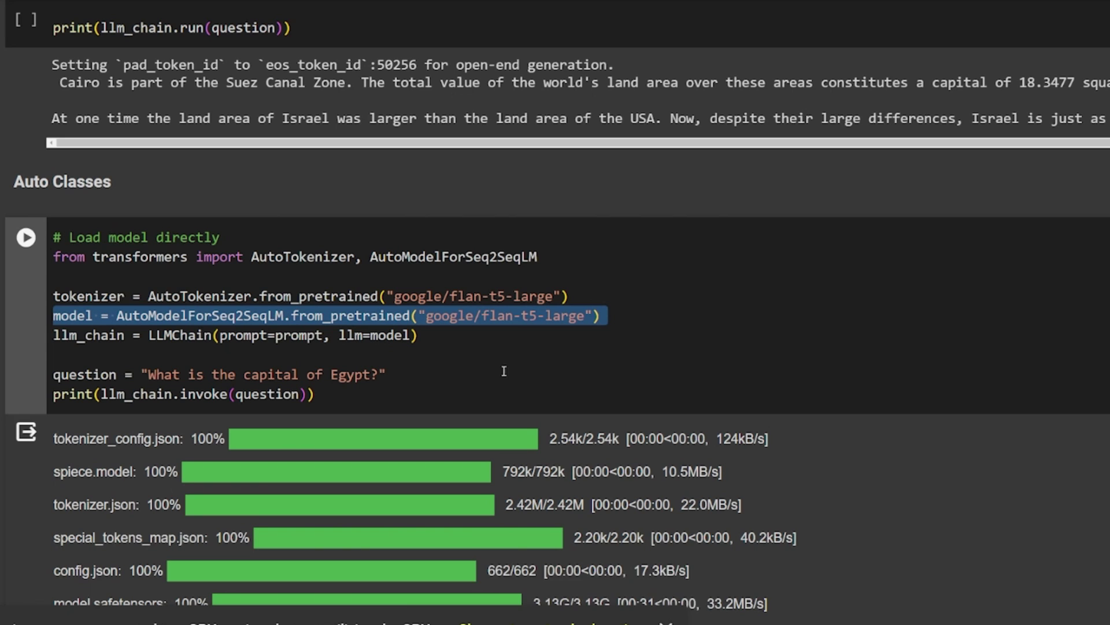
pyautogui.scroll(-5, 252, 379)
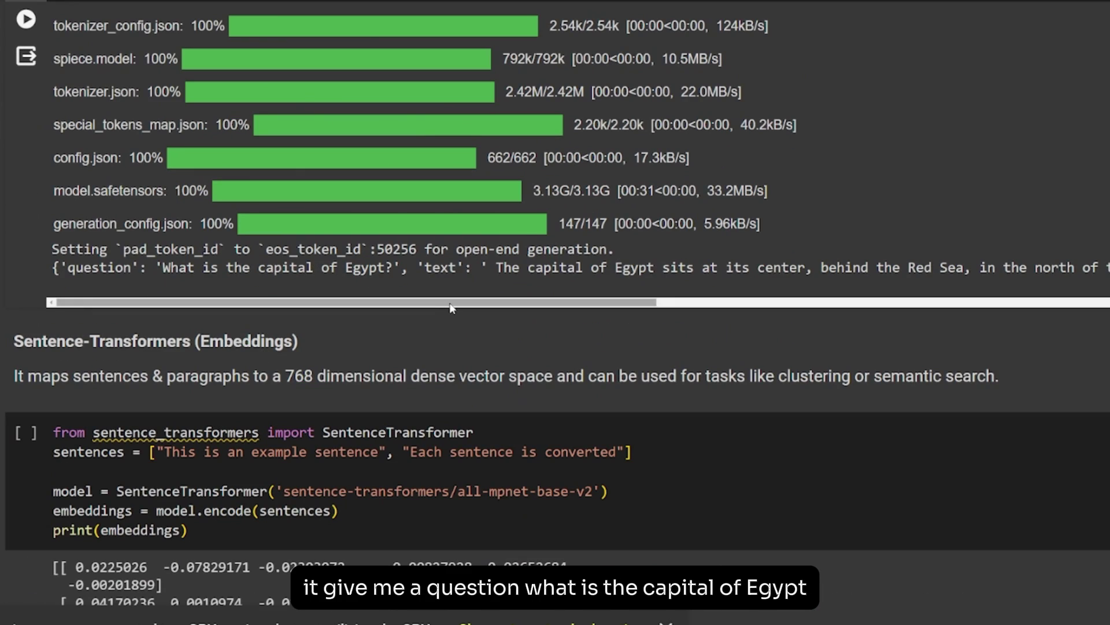
pyautogui.moveTo(431, 310); pyautogui.dragTo(645, 307)
pyautogui.scroll(2, 644, 339)
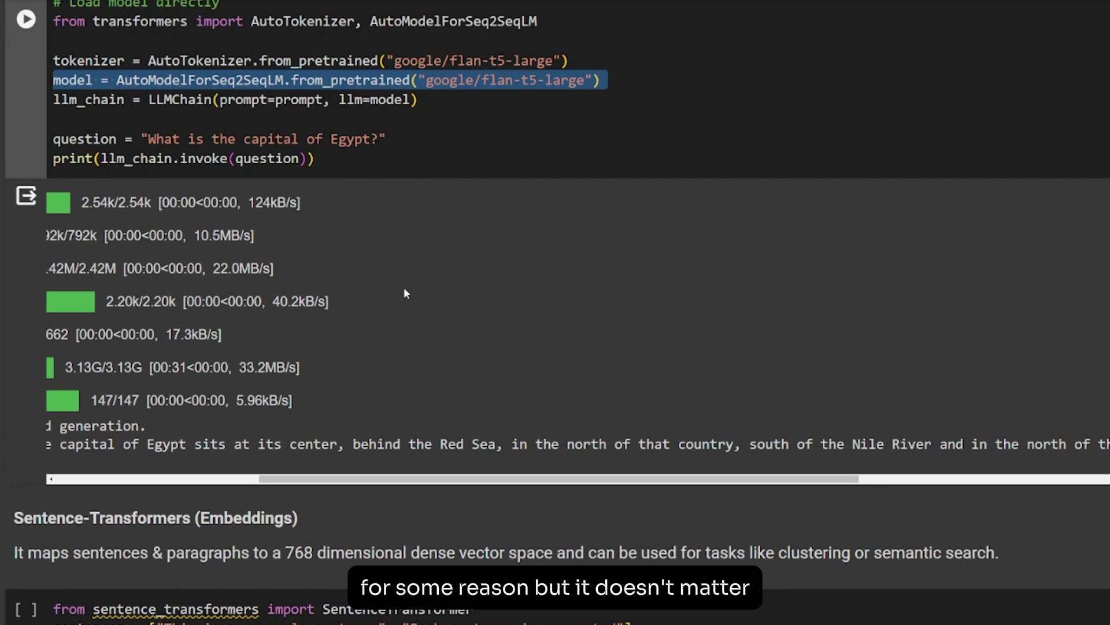
pyautogui.scroll(-2, 403, 292)
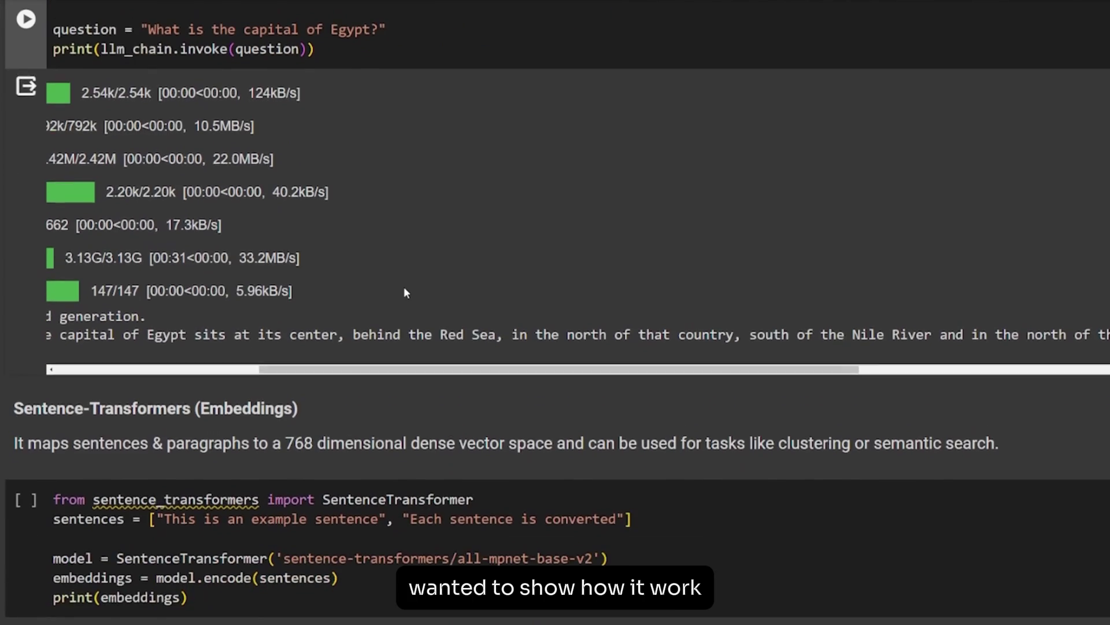
pyautogui.scroll(3, 404, 292)
# - Highlight the question variable and llm_chain in the Auto Classes print line
pyautogui.click(68, 162)
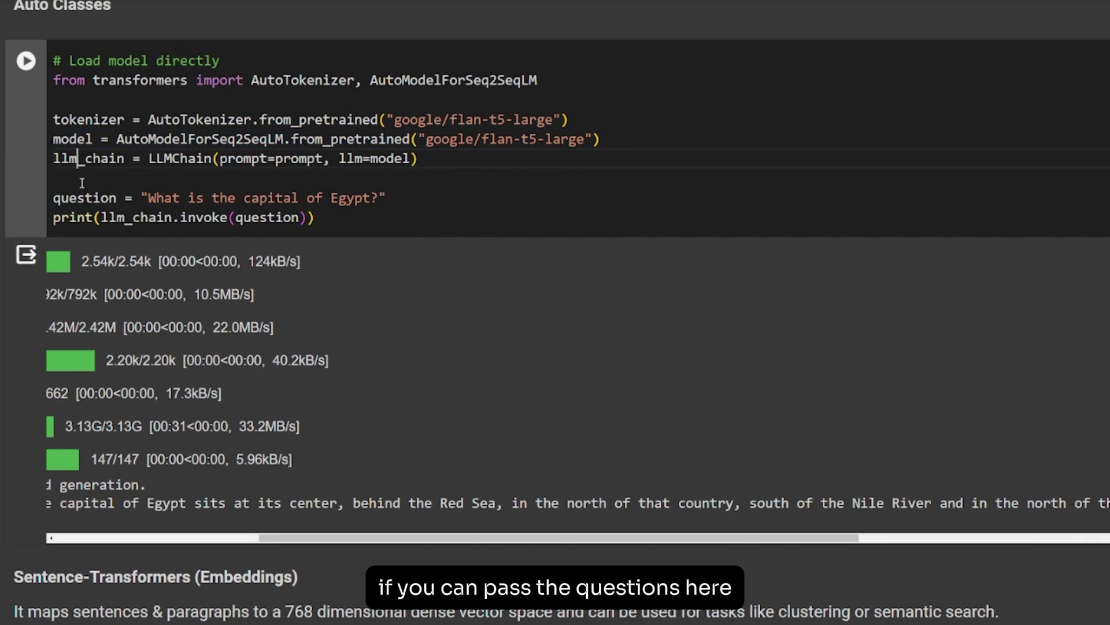
pyautogui.doubleClick(83, 199)
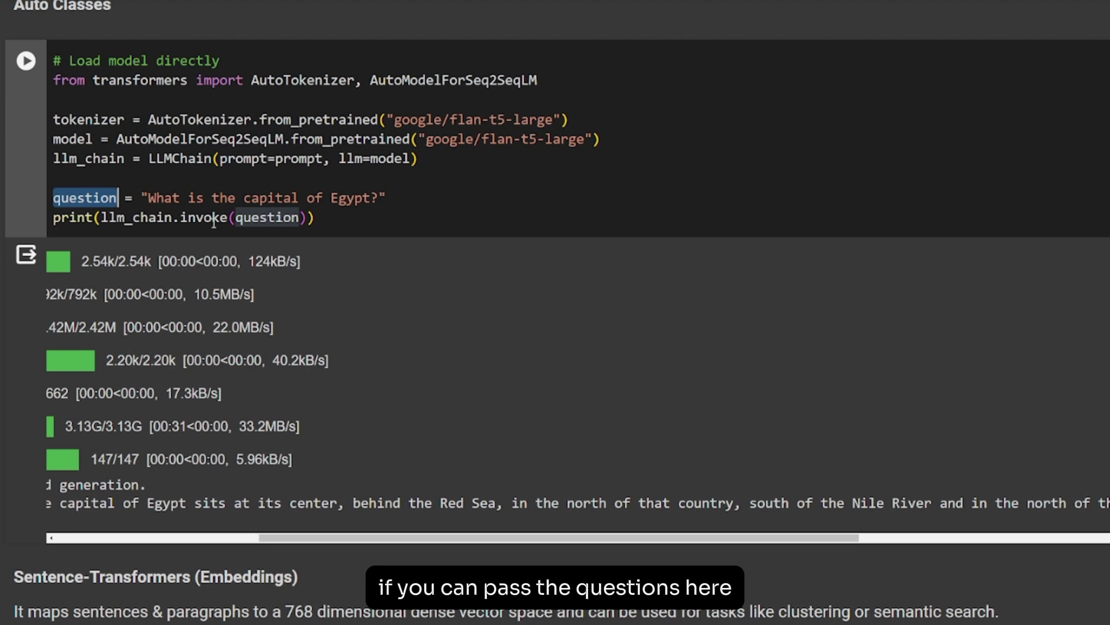
pyautogui.doubleClick(119, 219)
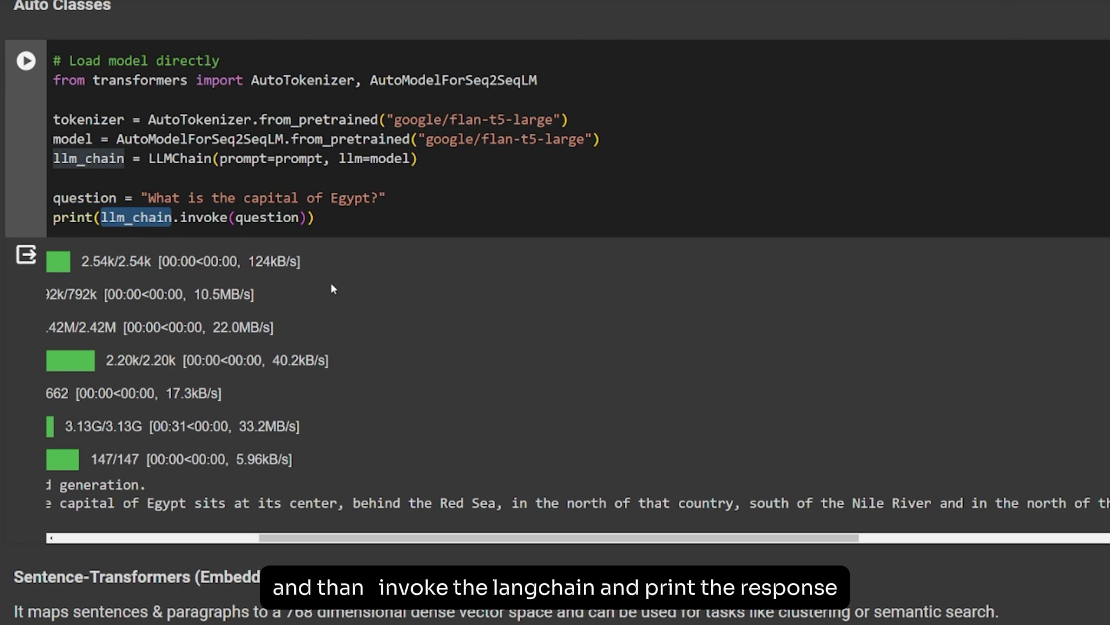
pyautogui.scroll(-2, 331, 282)
pyautogui.scroll(-3, 331, 282)
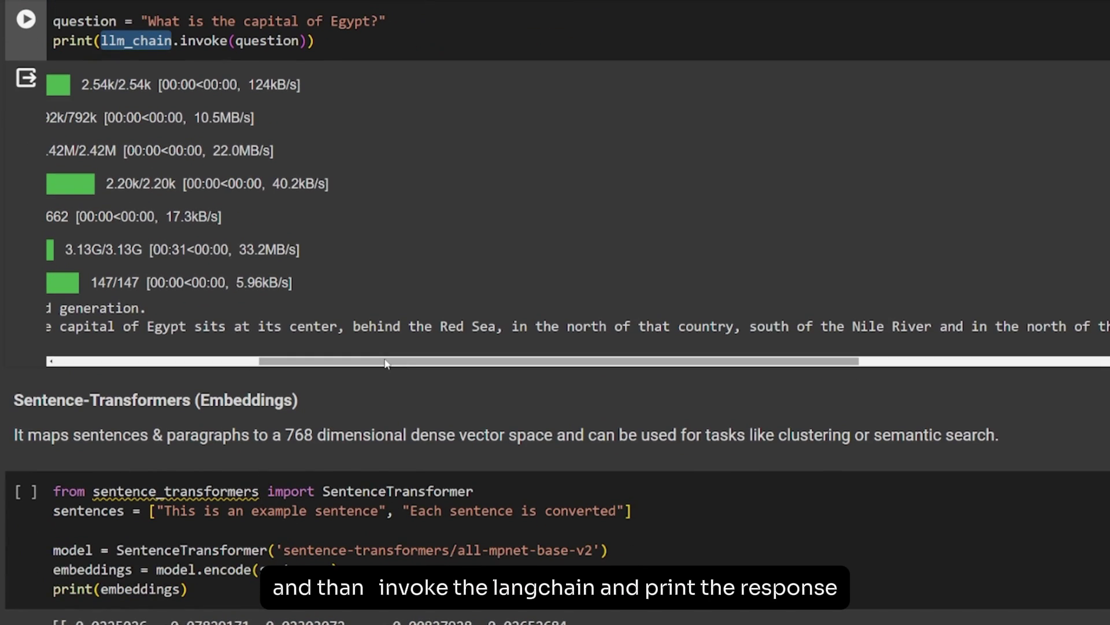
pyautogui.scroll(4, 386, 364)
pyautogui.scroll(1, 386, 364)
pyautogui.scroll(-1, 372, 299)
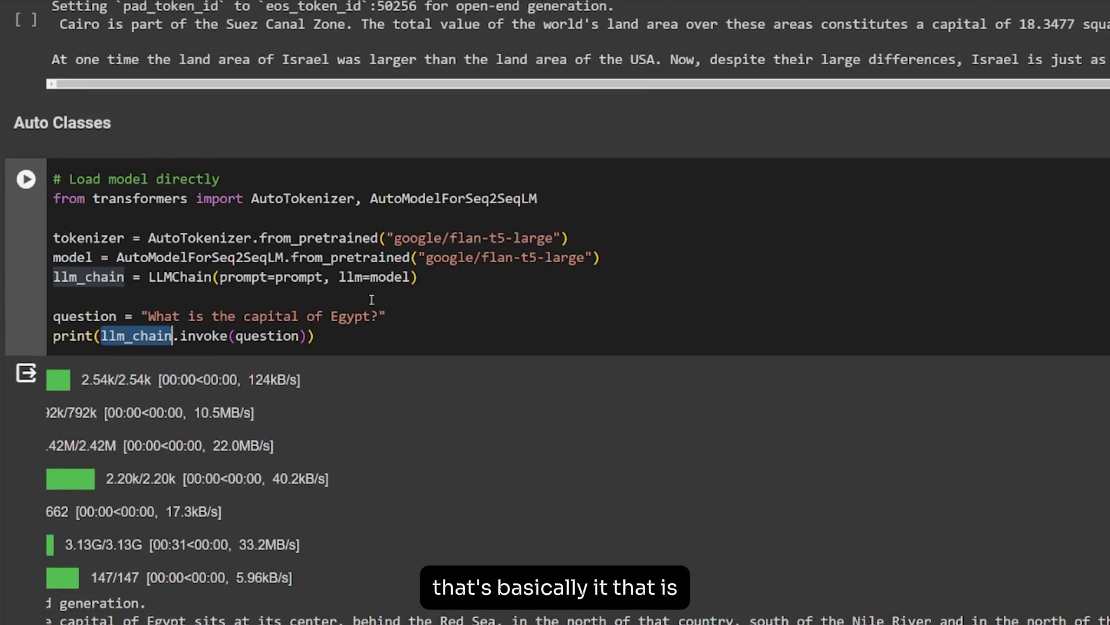
pyautogui.scroll(3, 371, 300)
pyautogui.scroll(2, 260, 304)
pyautogui.scroll(4, 306, 331)
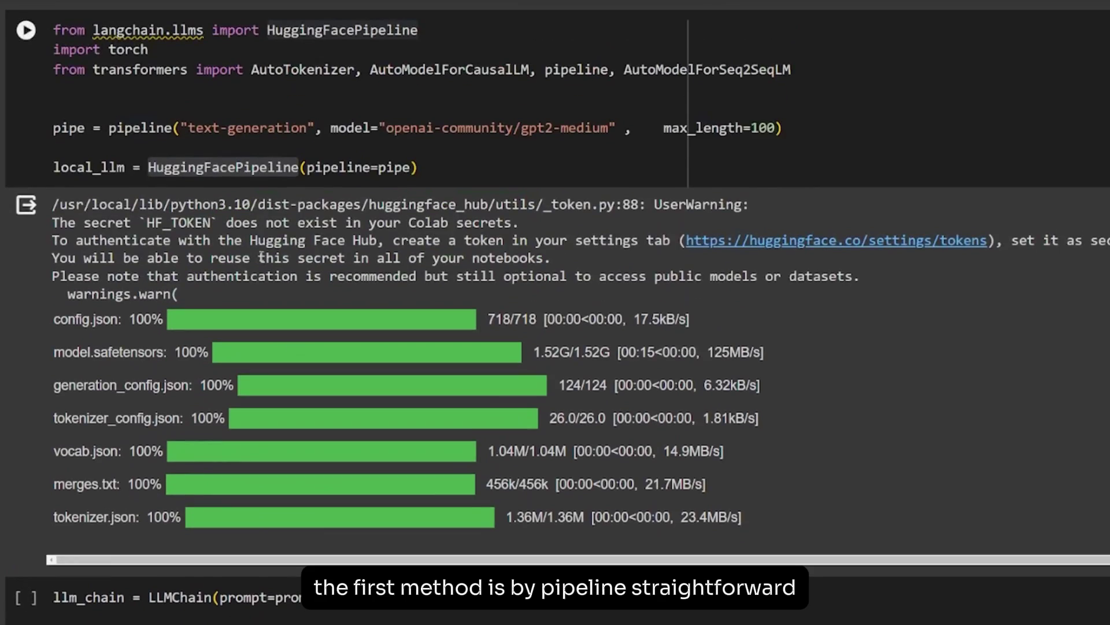
pyautogui.scroll(1, 147, 163)
pyautogui.scroll(-3, 567, 183)
pyautogui.scroll(-5, 522, 304)
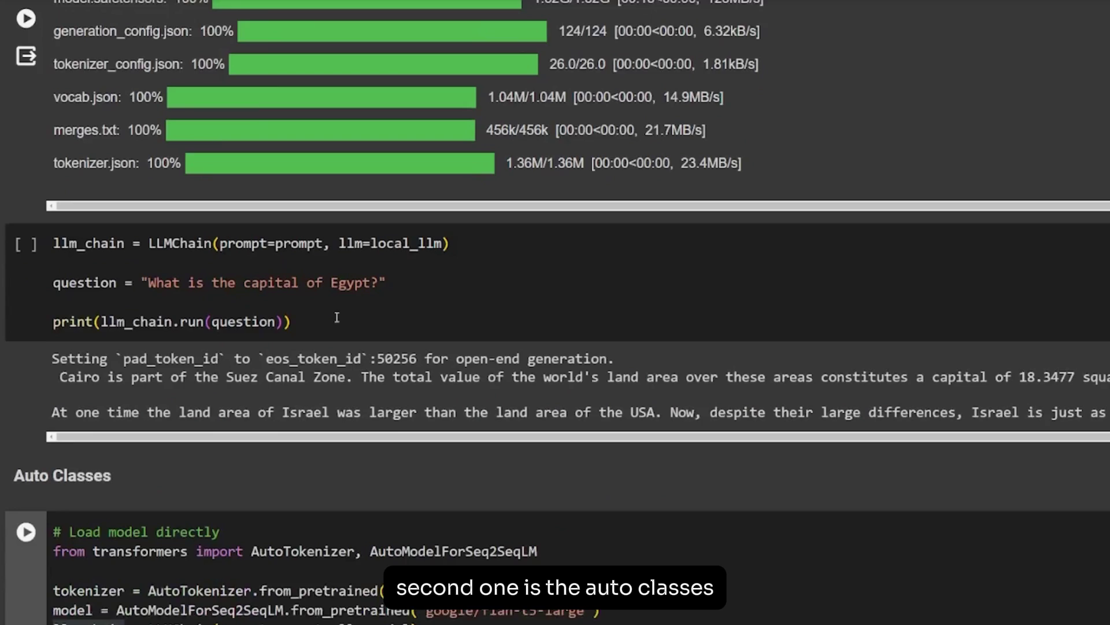
pyautogui.scroll(-4, 455, 426)
pyautogui.scroll(-3, 455, 426)
pyautogui.scroll(-6, 455, 426)
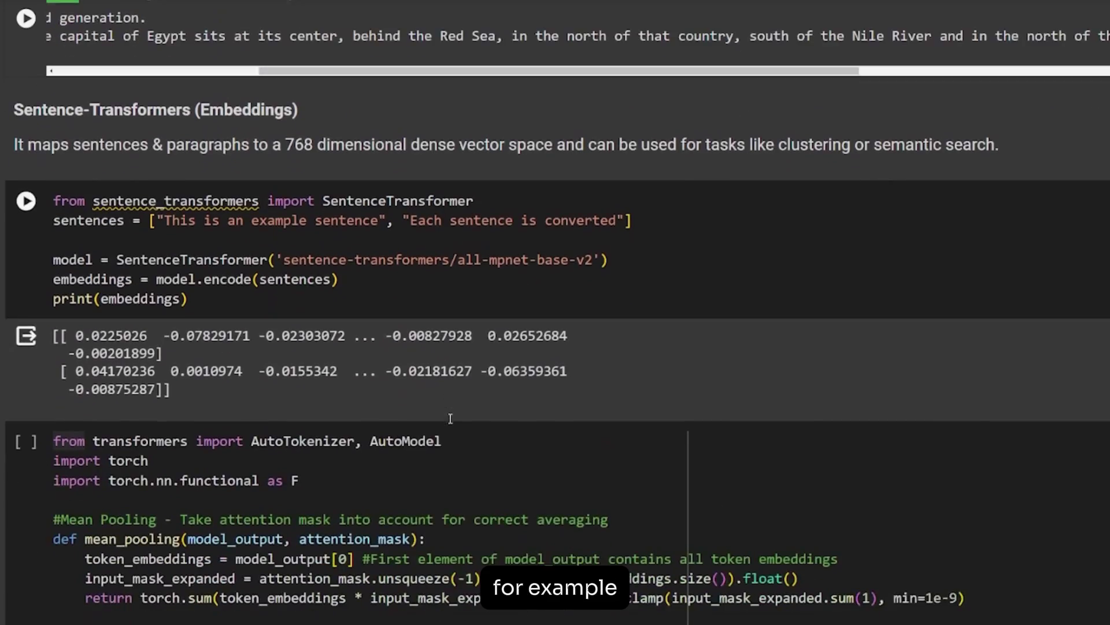
pyautogui.scroll(-2, 443, 401)
pyautogui.scroll(1, 443, 400)
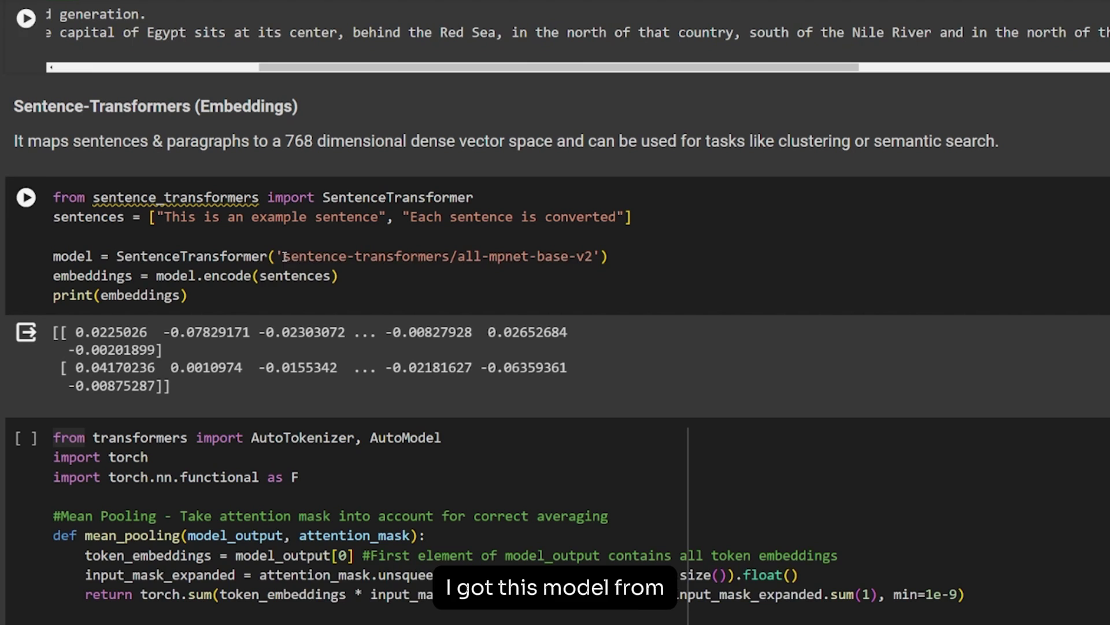
pyautogui.moveTo(283, 256); pyautogui.dragTo(597, 255)
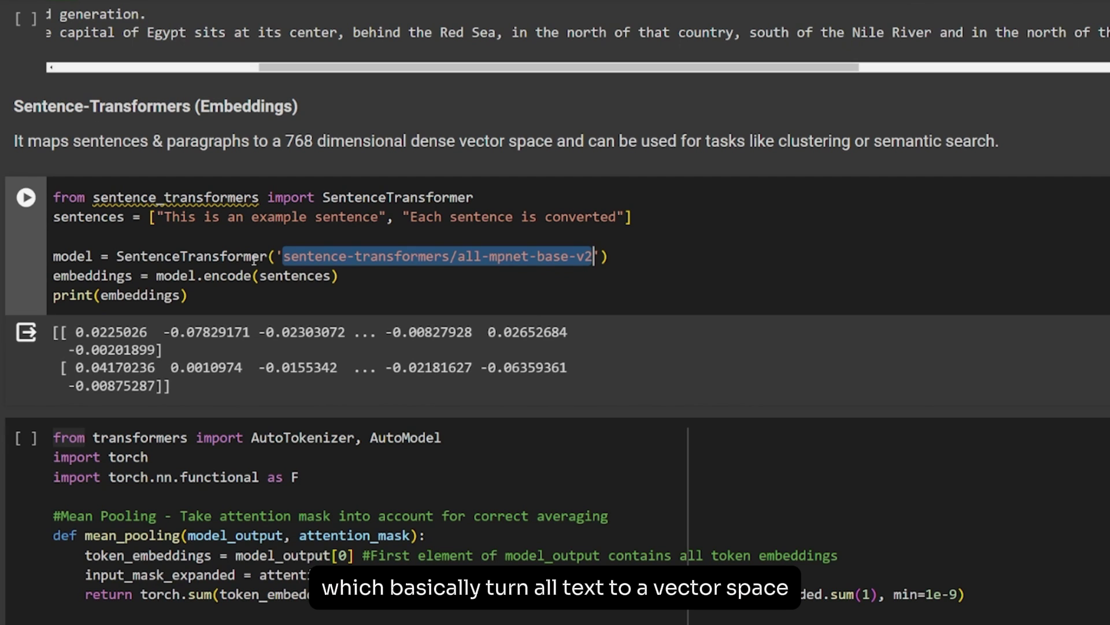
pyautogui.moveTo(247, 300); pyautogui.dragTo(40, 201)
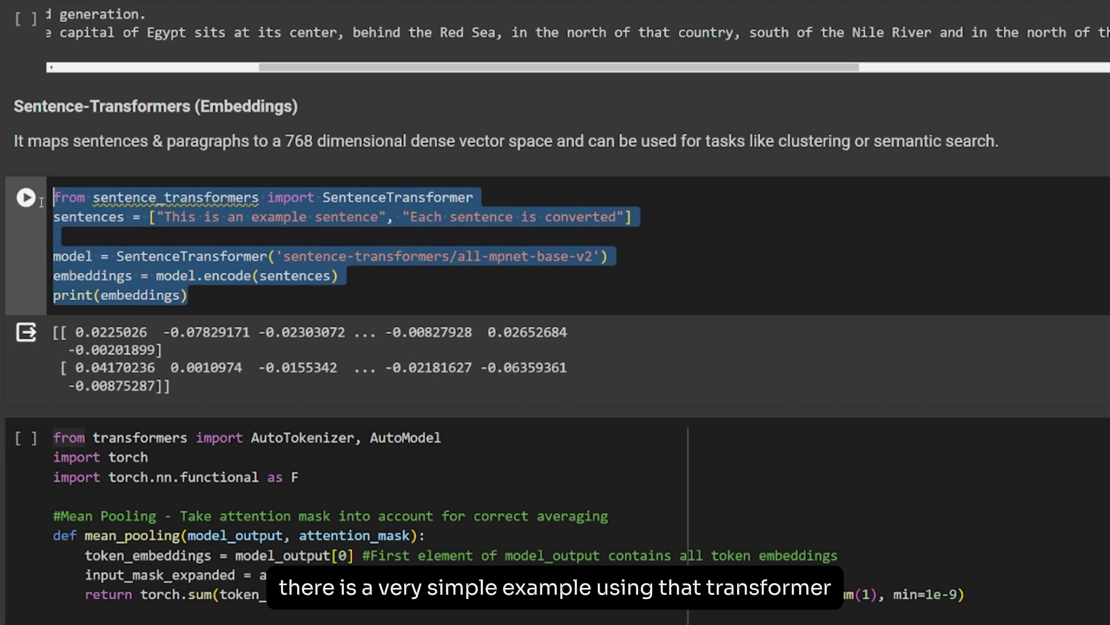
pyautogui.click(191, 208)
pyautogui.doubleClick(218, 194)
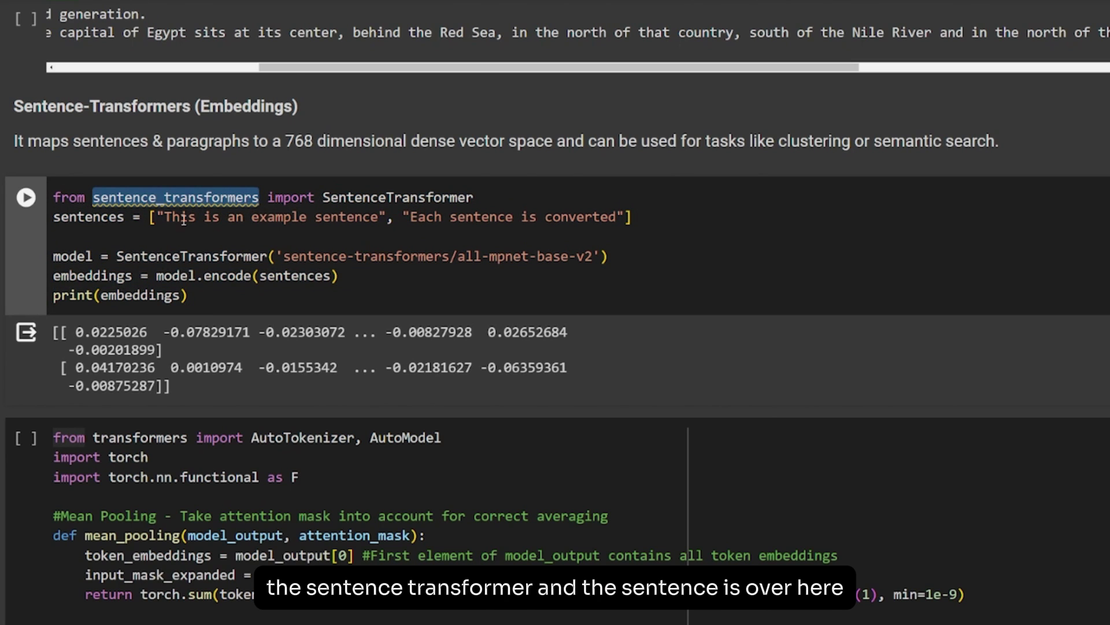
pyautogui.doubleClick(97, 218)
pyautogui.doubleClick(347, 217)
pyautogui.doubleClick(104, 217)
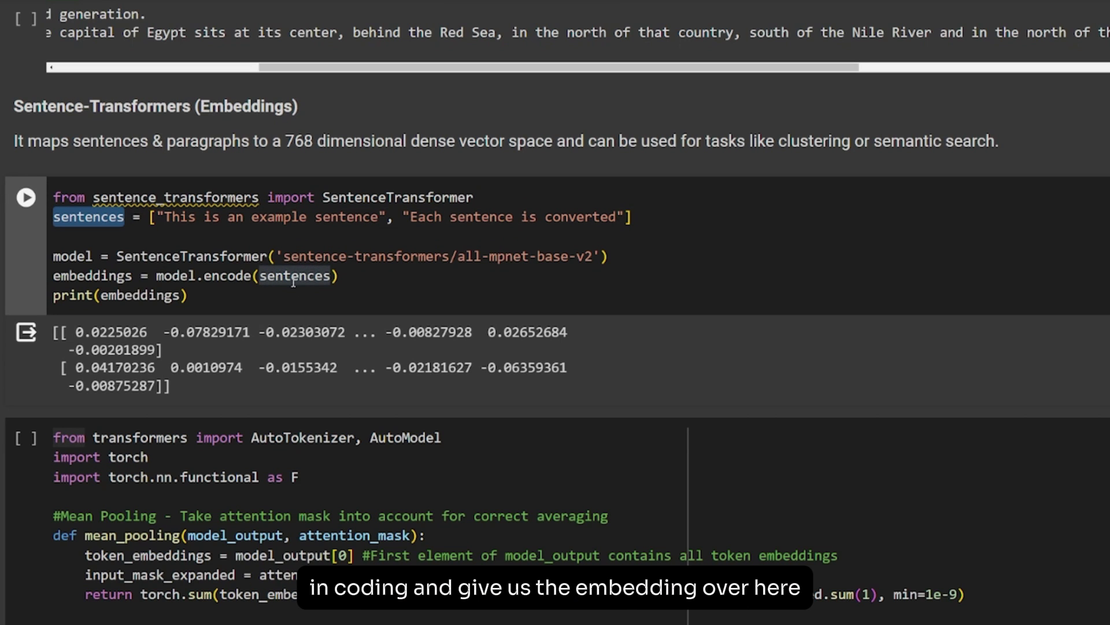
pyautogui.scroll(-3, 163, 360)
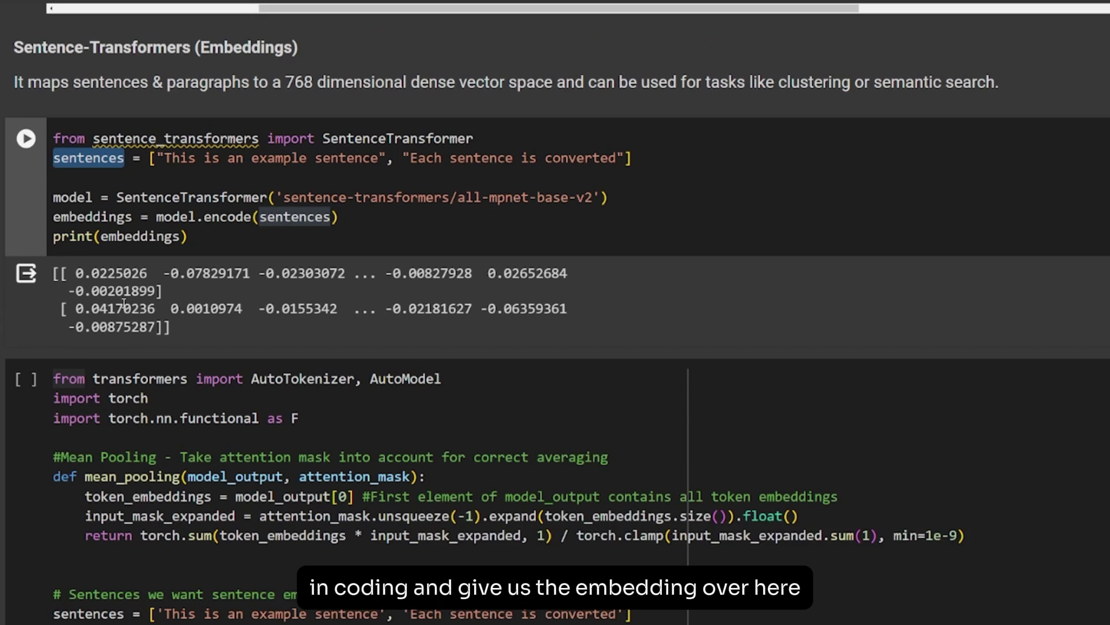
pyautogui.scroll(-5, 166, 270)
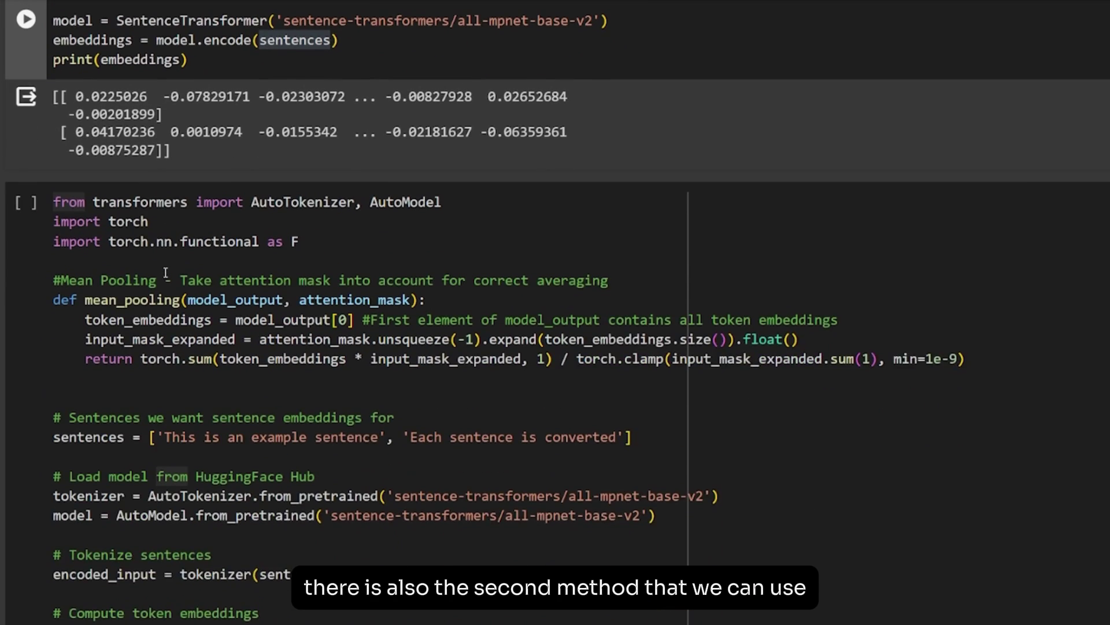
pyautogui.scroll(-5, 131, 286)
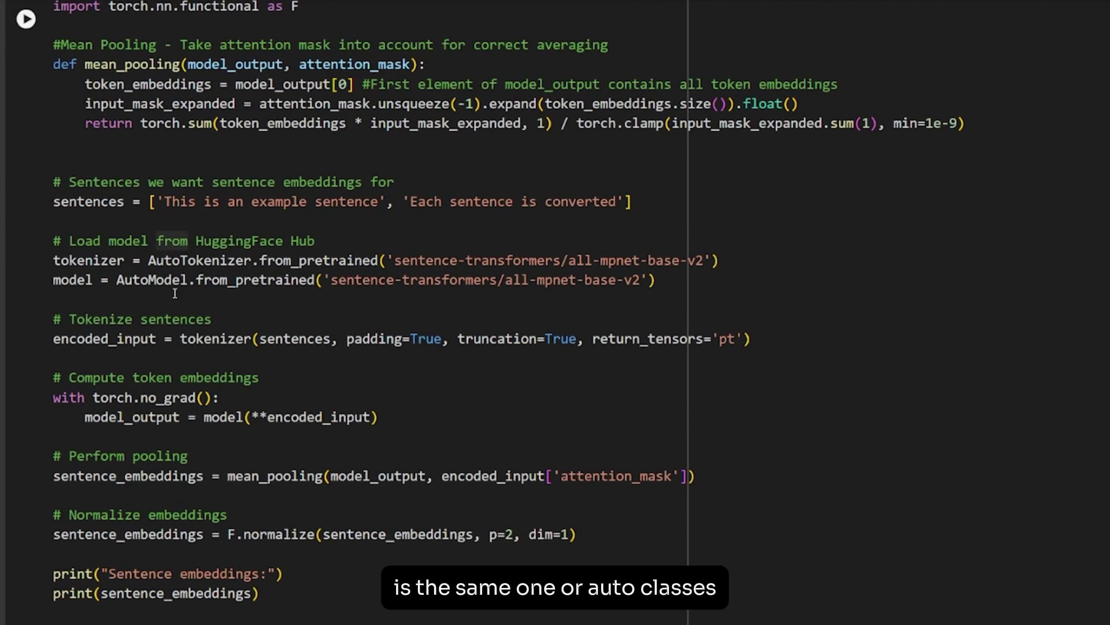
pyautogui.doubleClick(148, 279)
pyautogui.scroll(2, 284, 296)
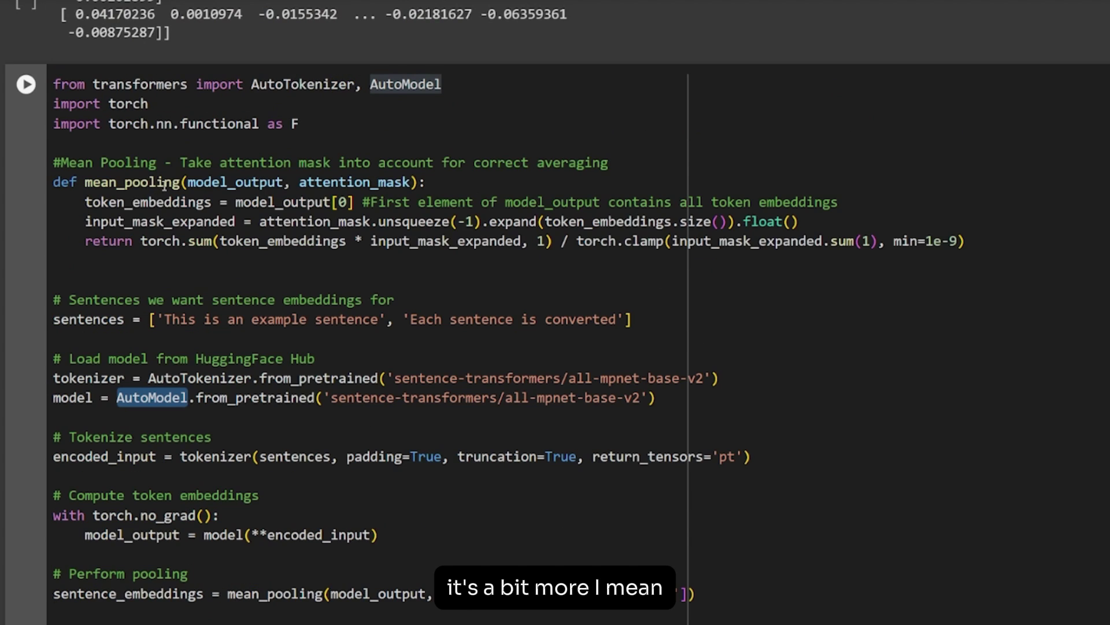
pyautogui.moveTo(54, 84); pyautogui.dragTo(274, 420)
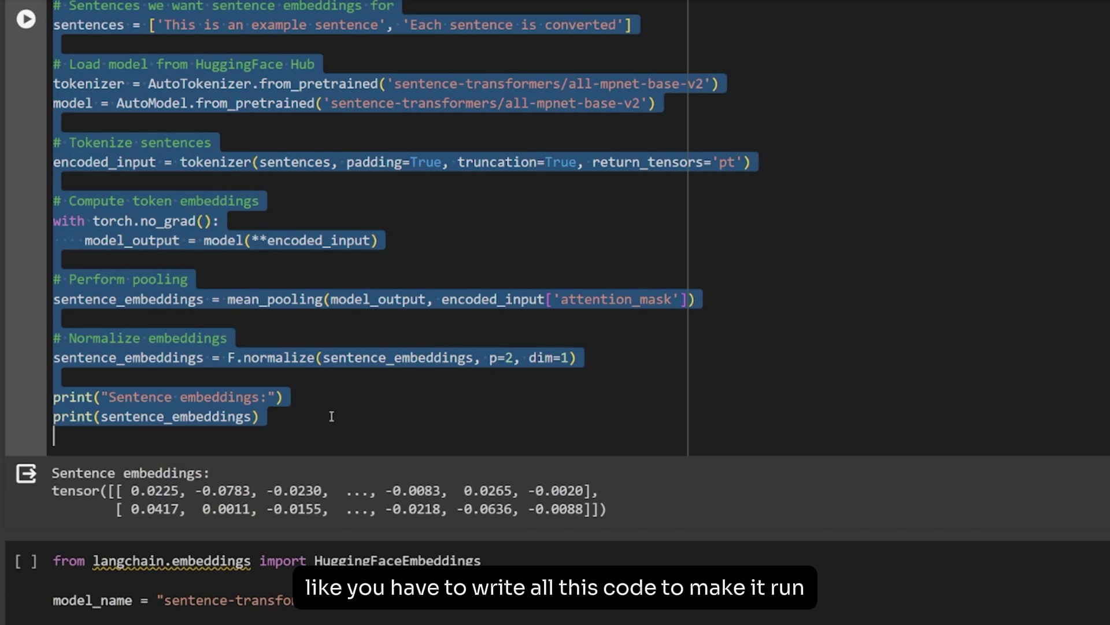
pyautogui.click(269, 416)
pyautogui.scroll(-1, 270, 416)
pyautogui.scroll(4, 263, 360)
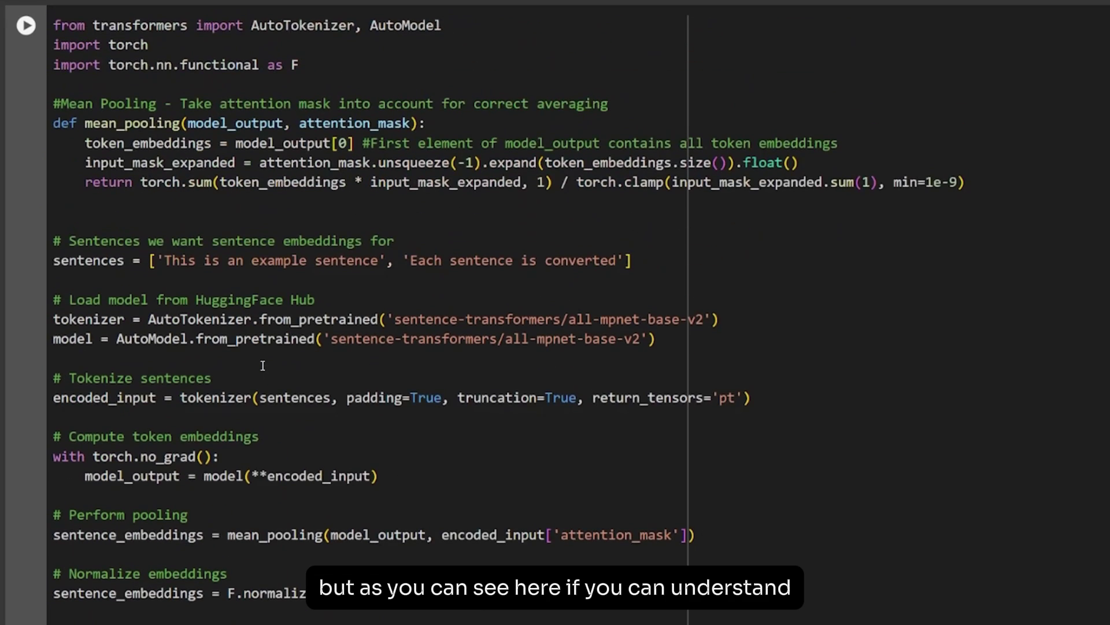
pyautogui.scroll(-3, 262, 365)
pyautogui.scroll(-3, 260, 318)
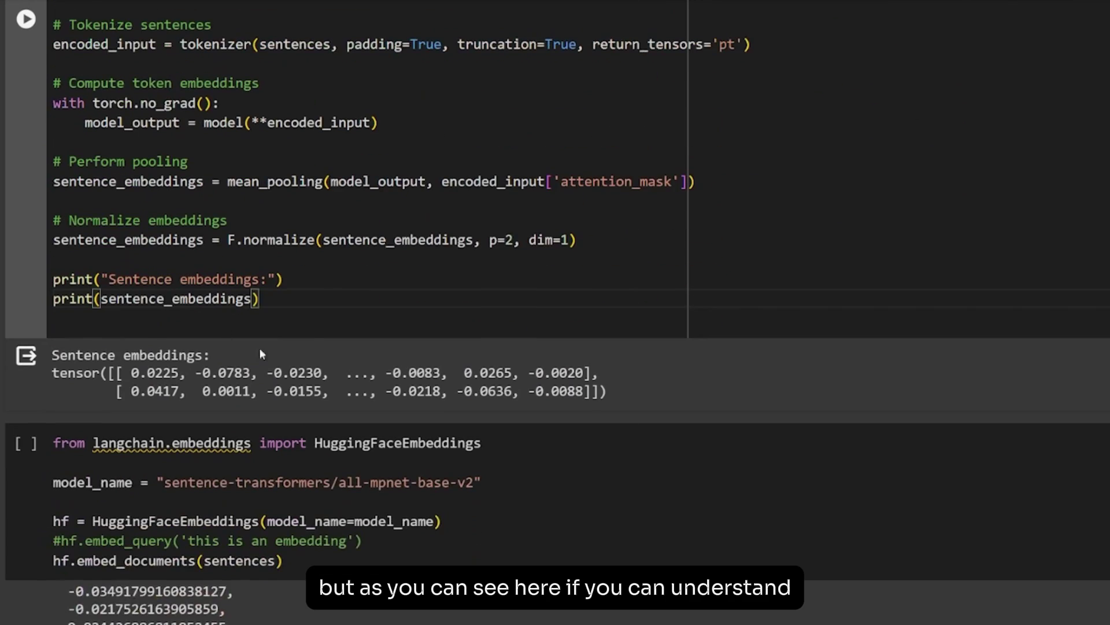
pyautogui.scroll(2, 260, 318)
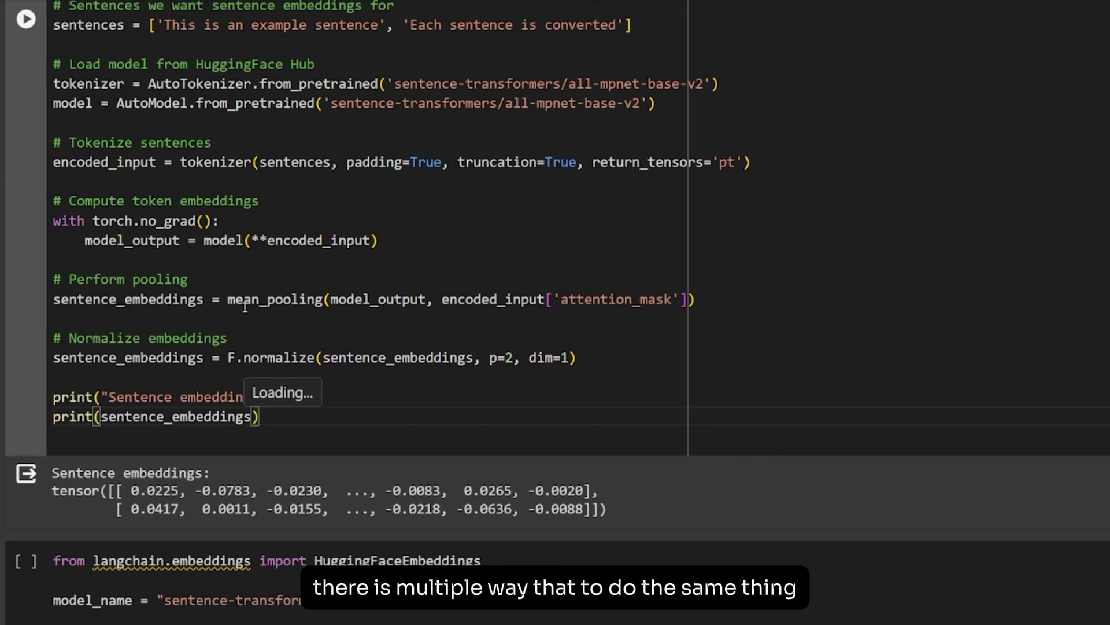
pyautogui.scroll(-1, 246, 305)
pyautogui.scroll(-2, 249, 305)
pyautogui.scroll(-3, 251, 306)
pyautogui.scroll(-1, 253, 307)
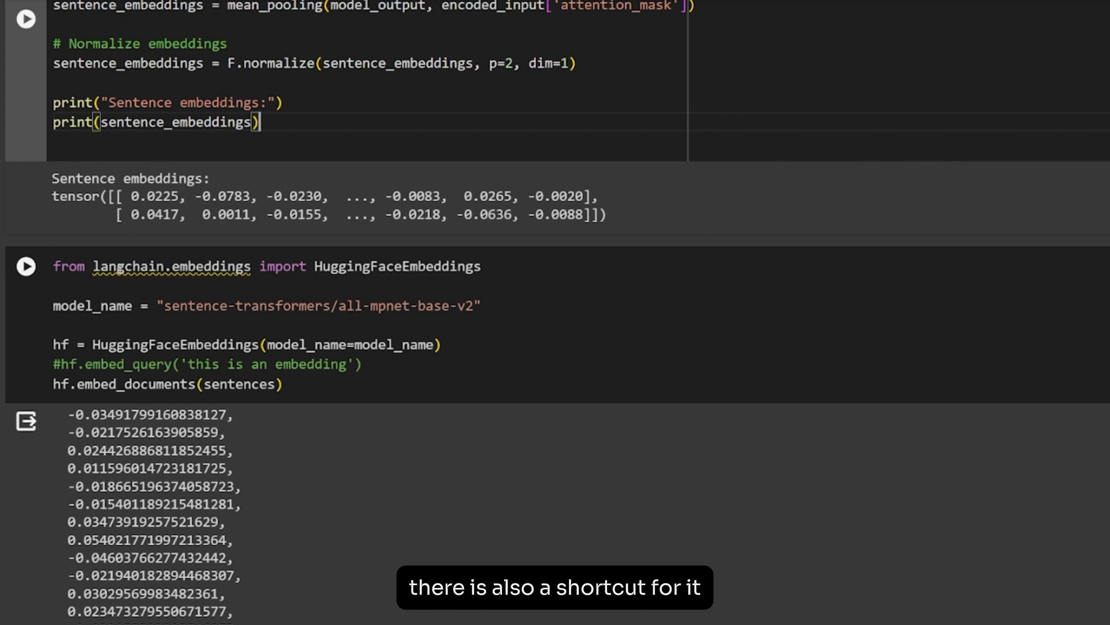
pyautogui.doubleClick(130, 266)
pyautogui.doubleClick(210, 267)
pyautogui.doubleClick(377, 266)
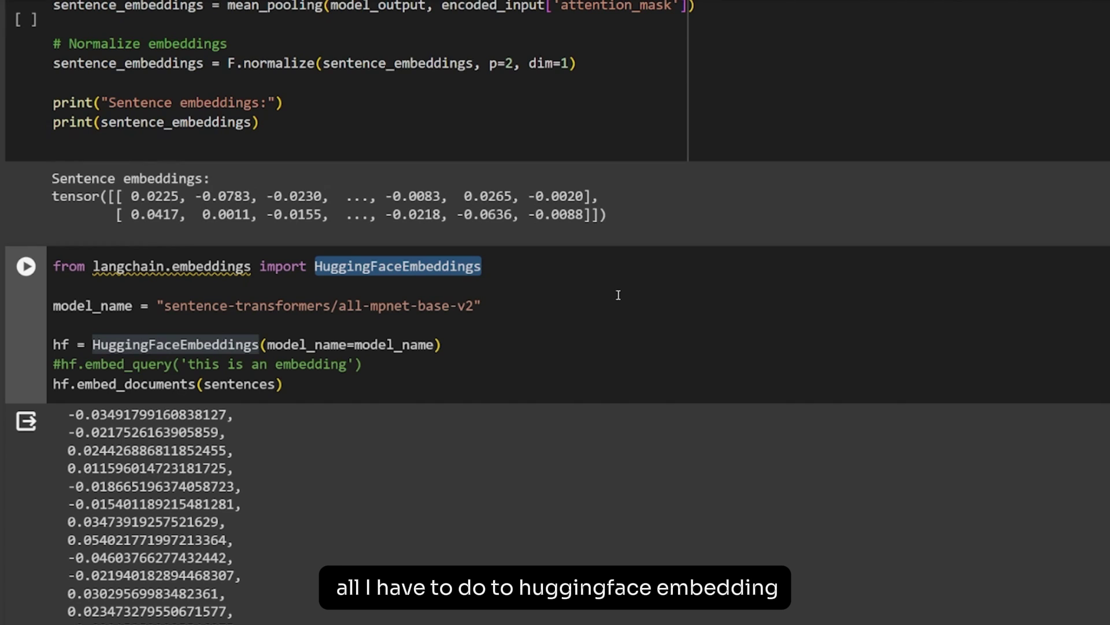
pyautogui.doubleClick(211, 344)
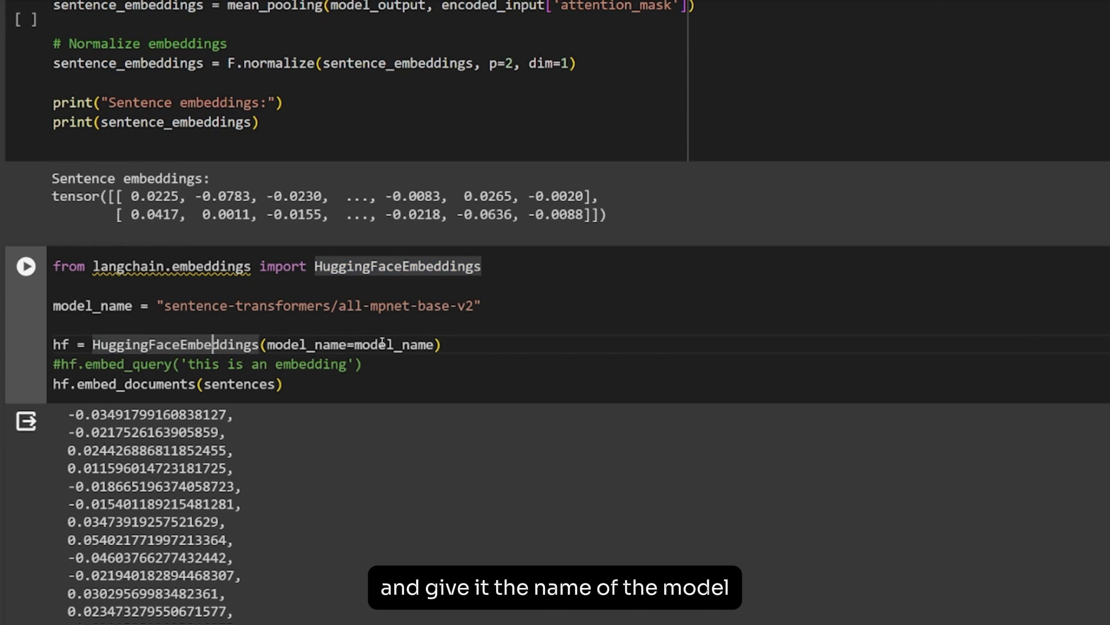
pyautogui.doubleClick(386, 344)
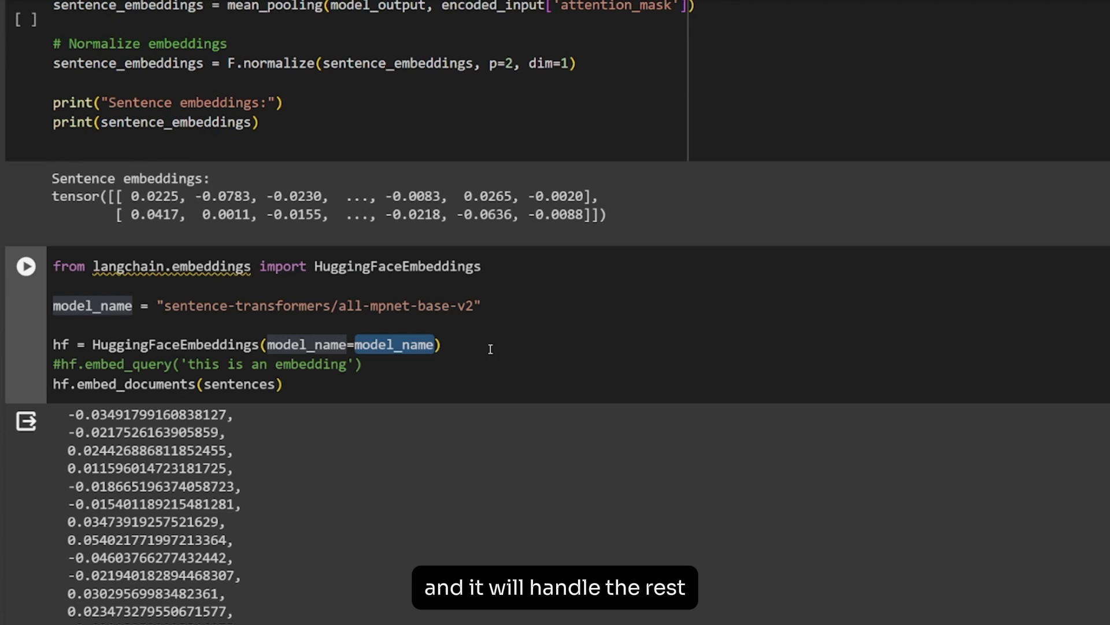
pyautogui.moveTo(284, 384); pyautogui.dragTo(53, 264)
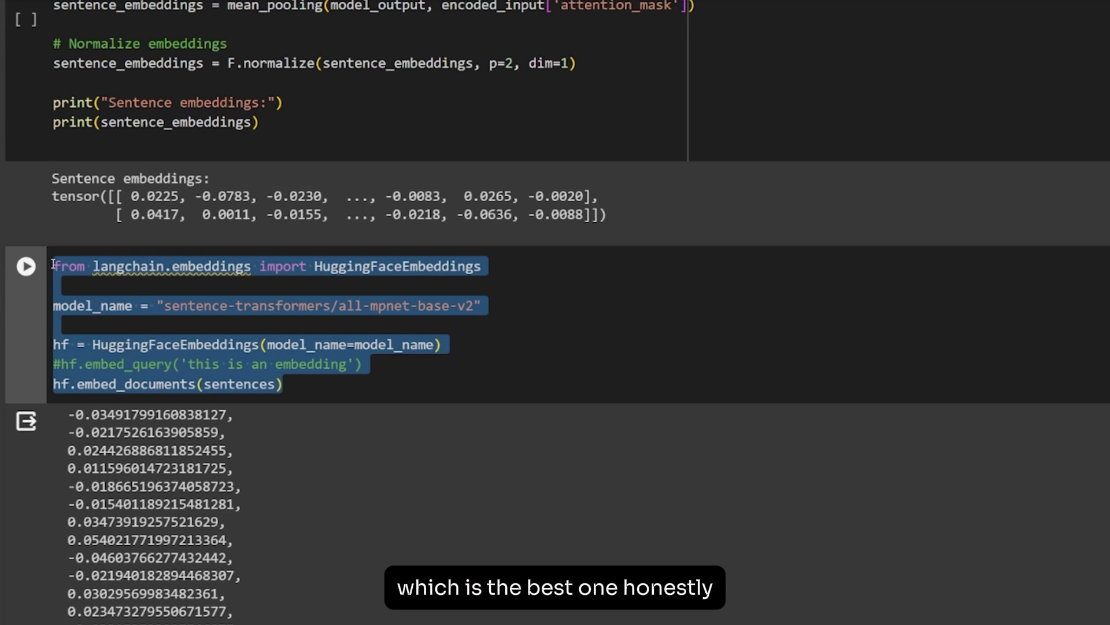
pyautogui.scroll(-5, 411, 394)
pyautogui.scroll(-5, 306, 353)
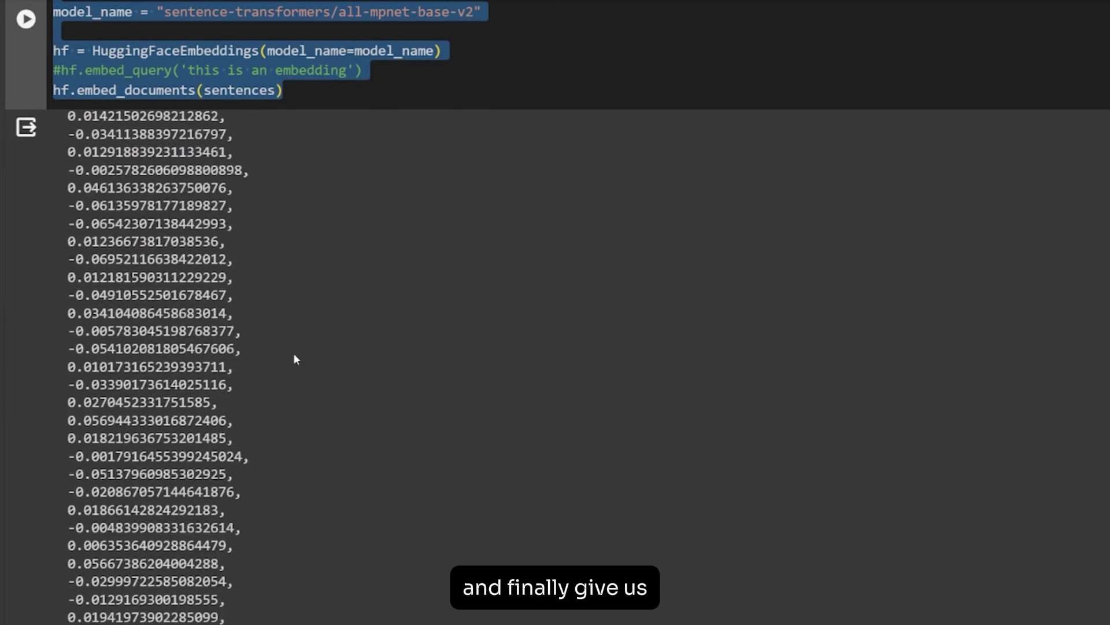
pyautogui.scroll(-5, 294, 354)
pyautogui.scroll(-5, 262, 402)
pyautogui.scroll(-5, 264, 402)
pyautogui.scroll(-5, 257, 459)
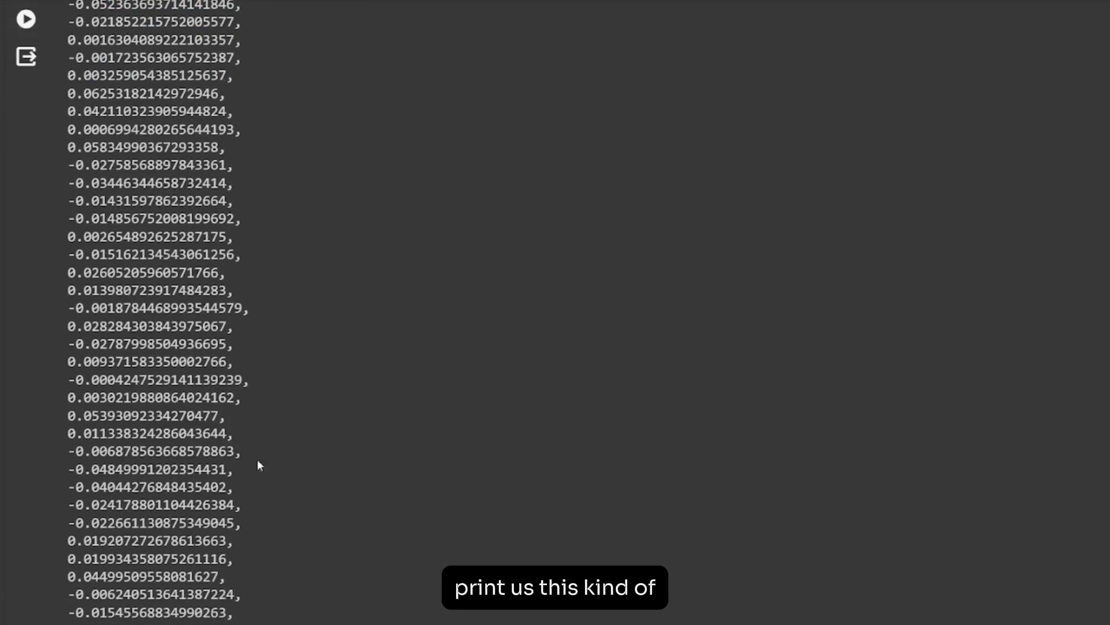
pyautogui.scroll(3, 354, 418)
pyautogui.scroll(5, 354, 418)
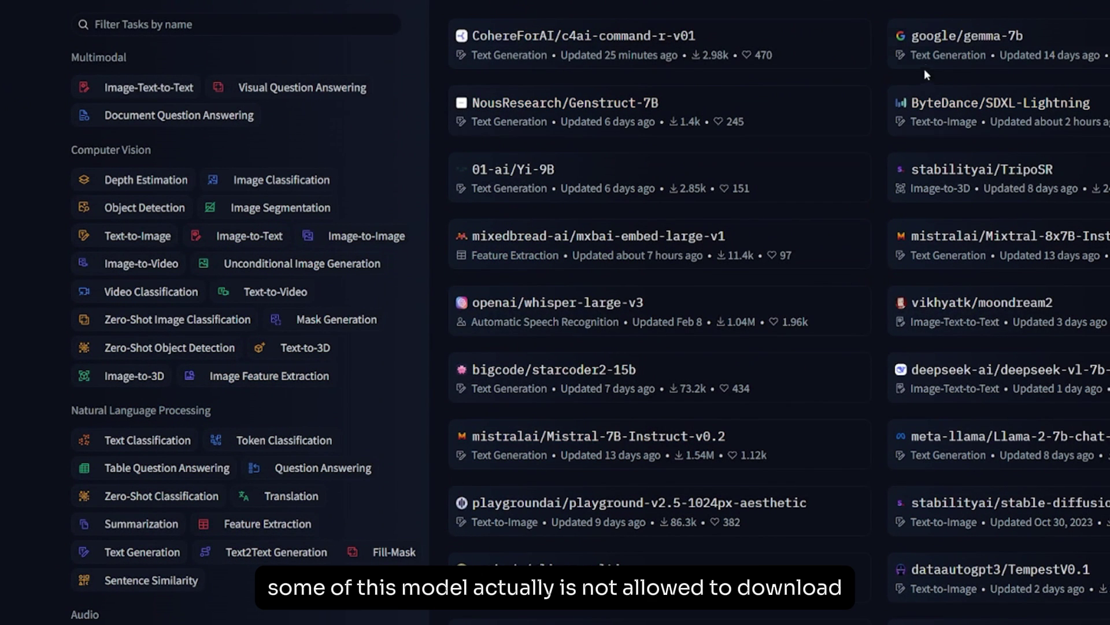
# - View the gated google/gemma-7b page, then select the 'gemma' search term
pyautogui.click(937, 36)
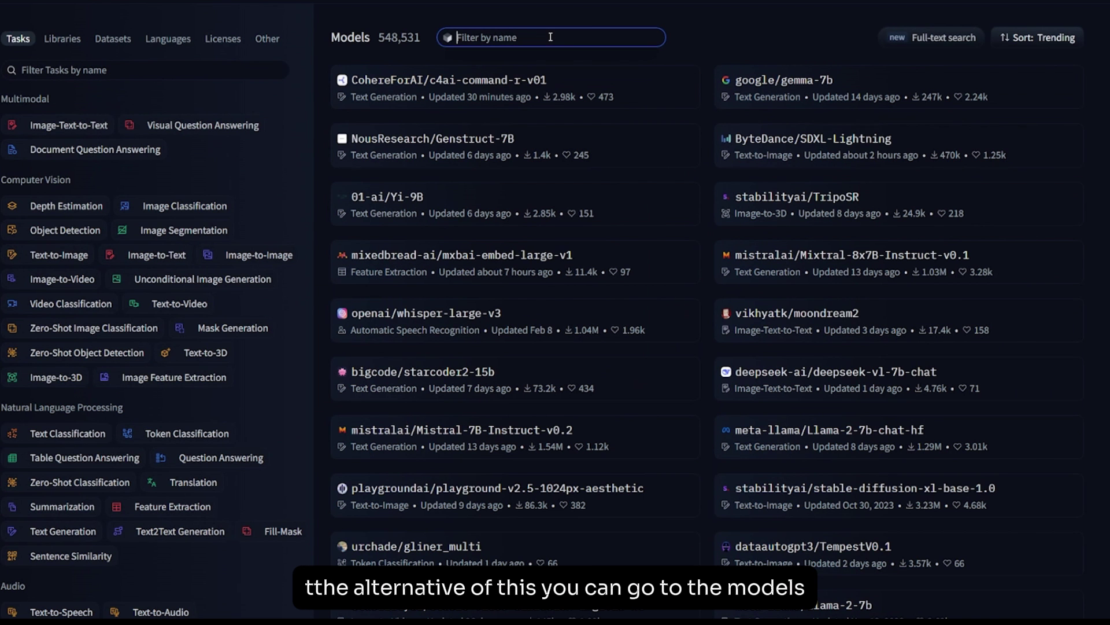
pyautogui.write('gemma')
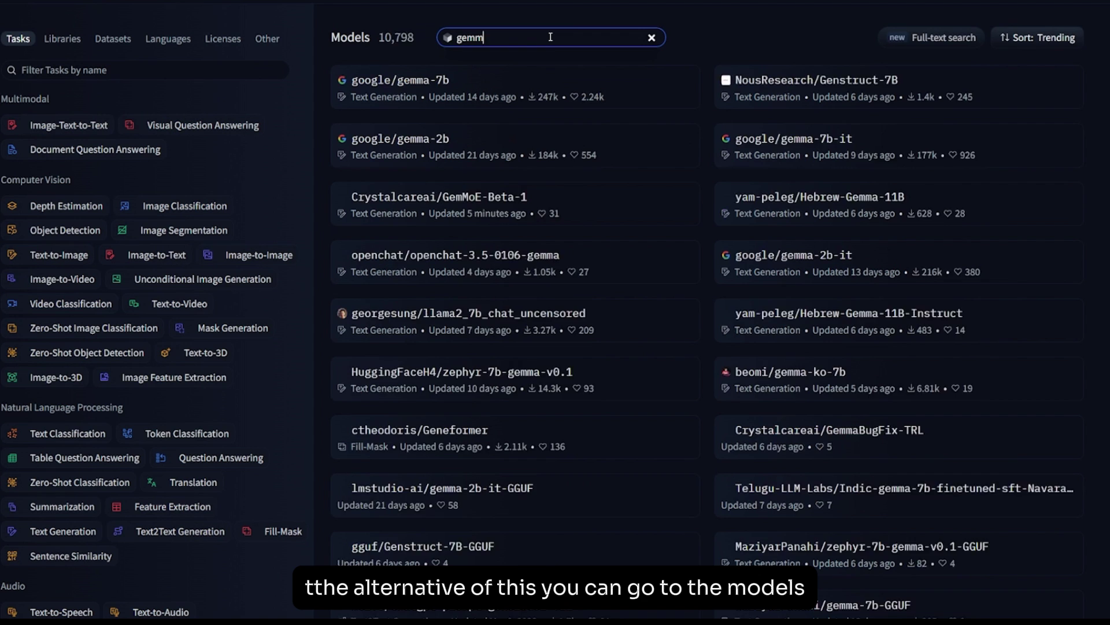
pyautogui.doubleClick(471, 38)
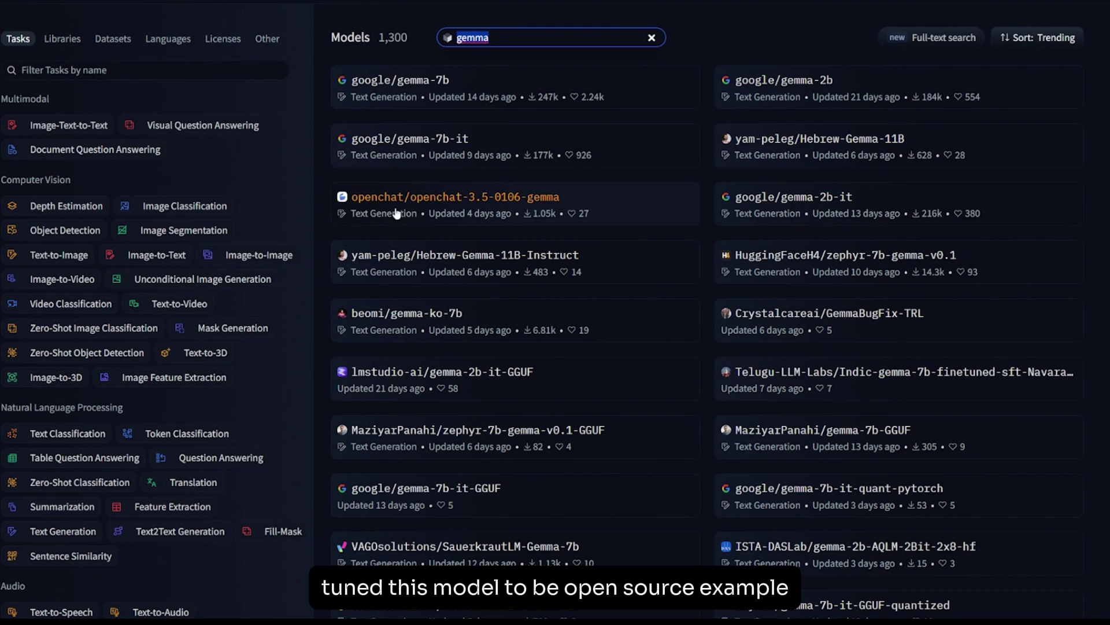
# - Browse the openchat-3.5-0106-gemma model's files, model card and Use in Transformers snippet
pyautogui.click(311, 214)
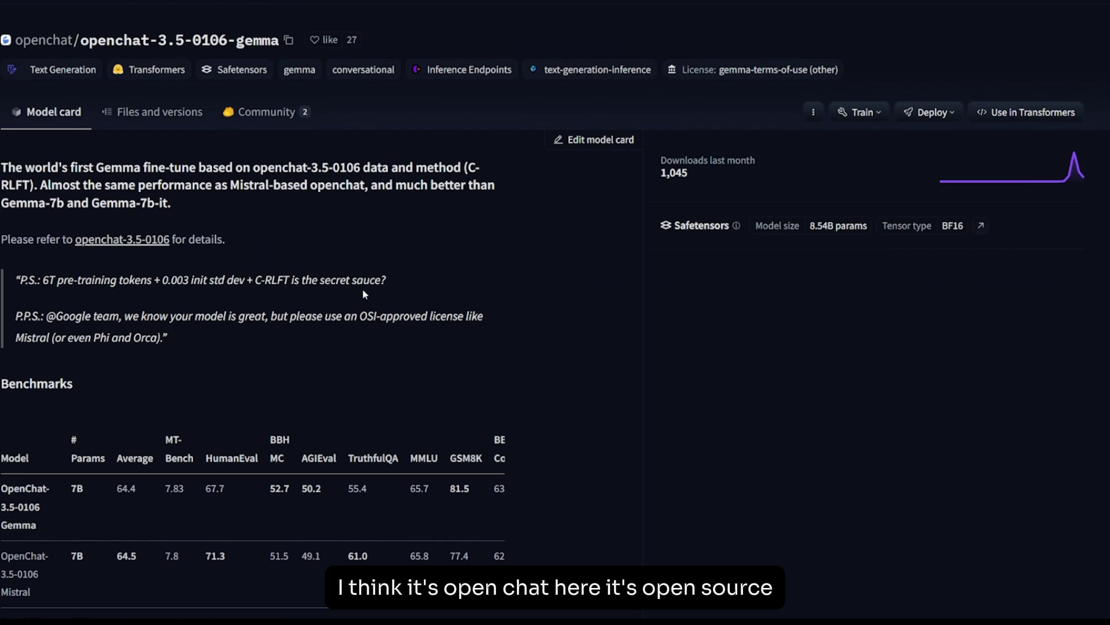
pyautogui.scroll(-2, 470, 277)
pyautogui.scroll(2, 466, 277)
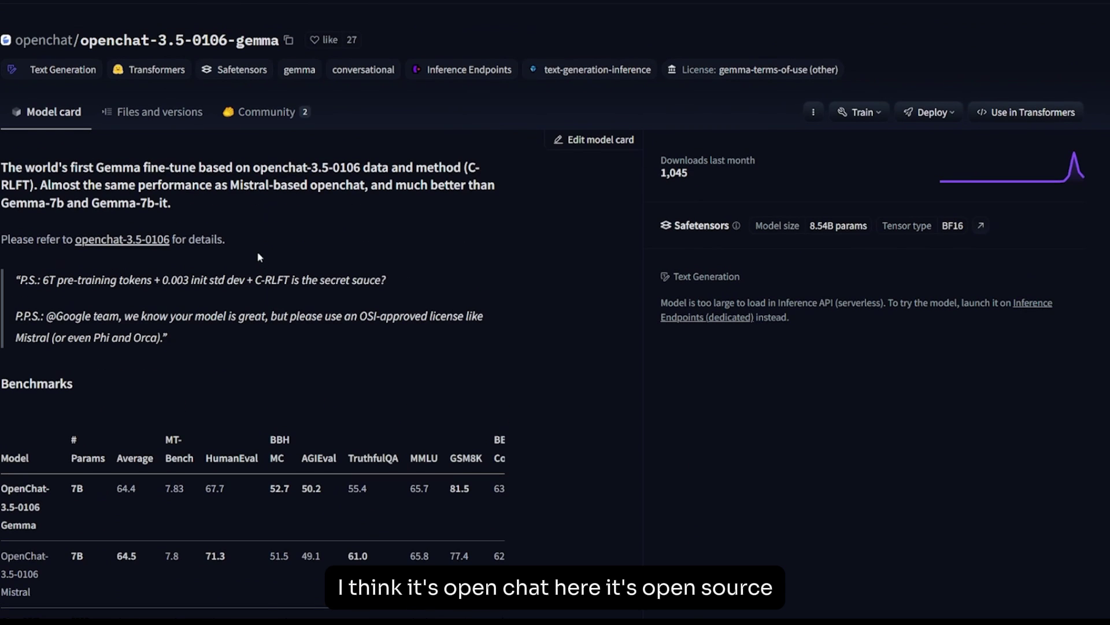
pyautogui.click(147, 111)
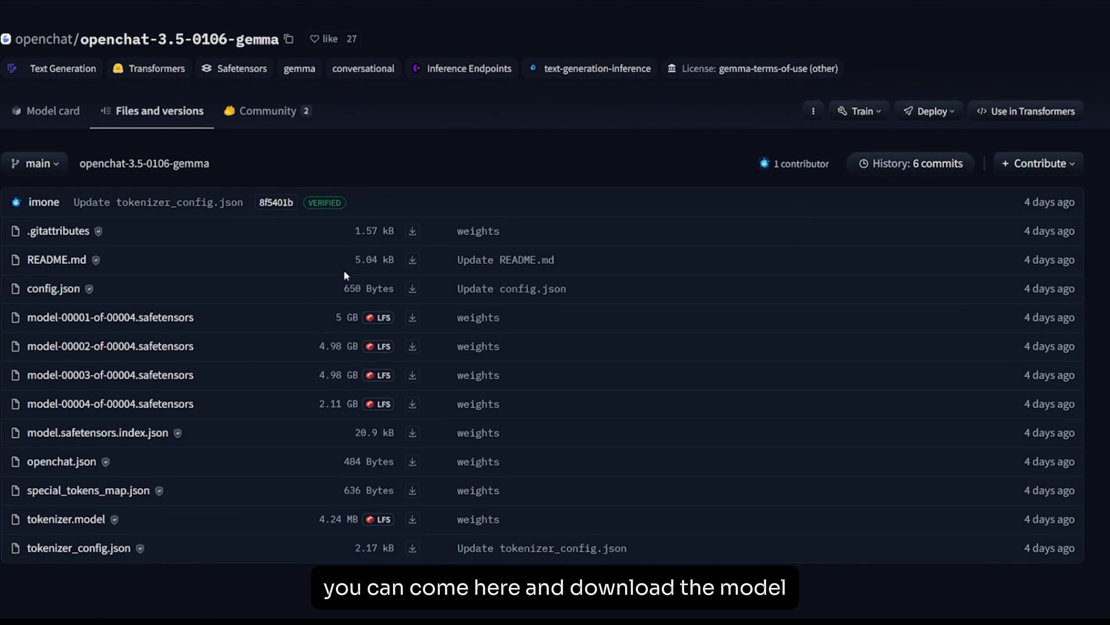
pyautogui.click(54, 111)
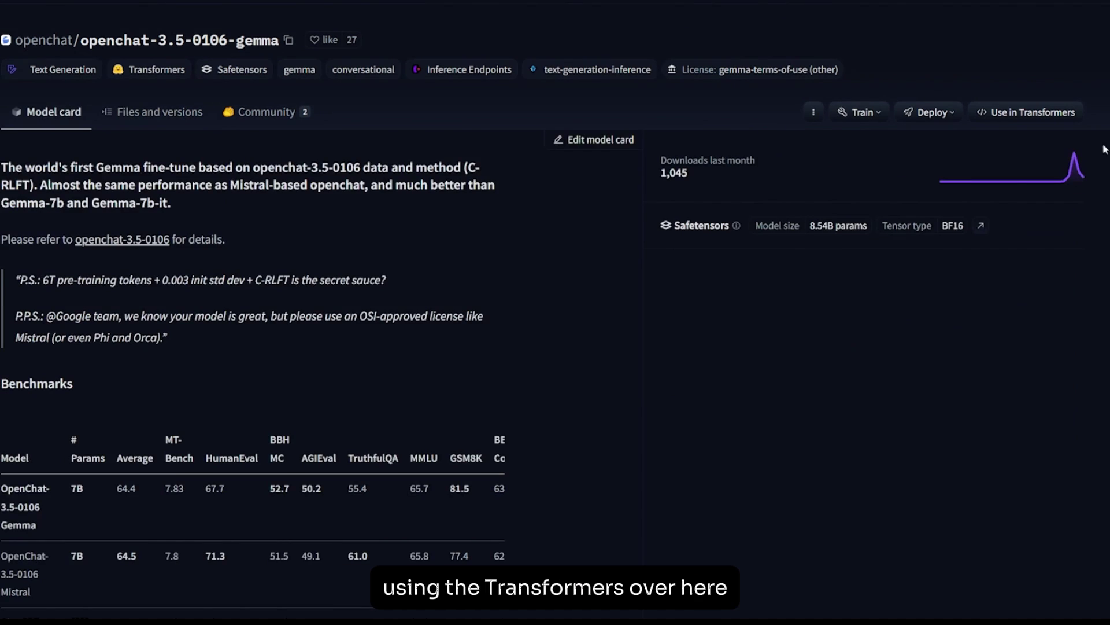
pyautogui.click(1026, 111)
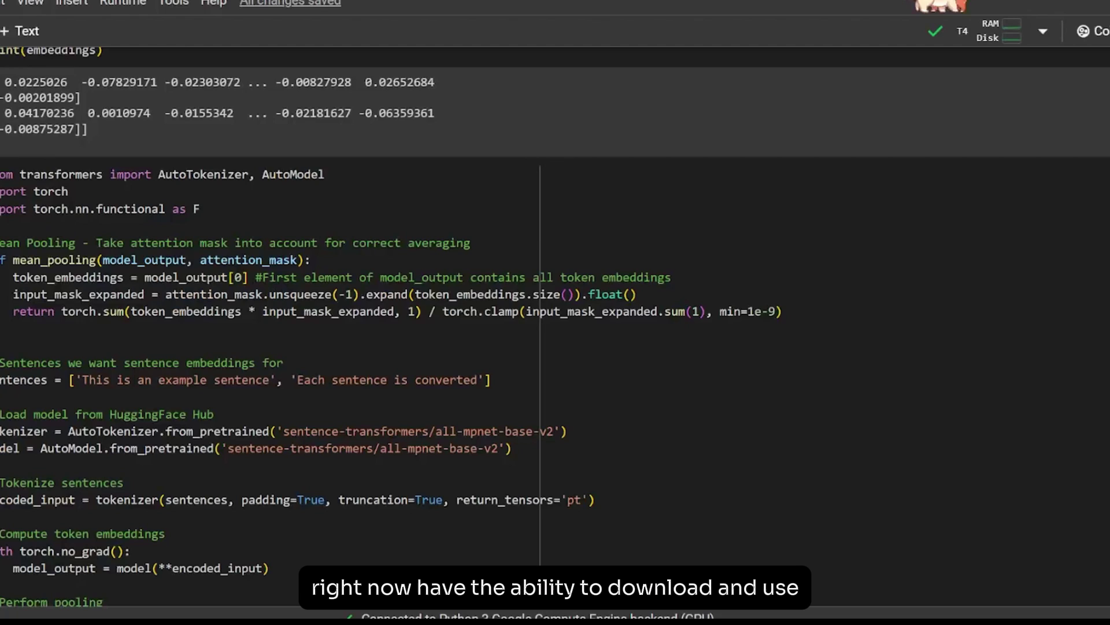
pyautogui.scroll(-3, 298, 212)
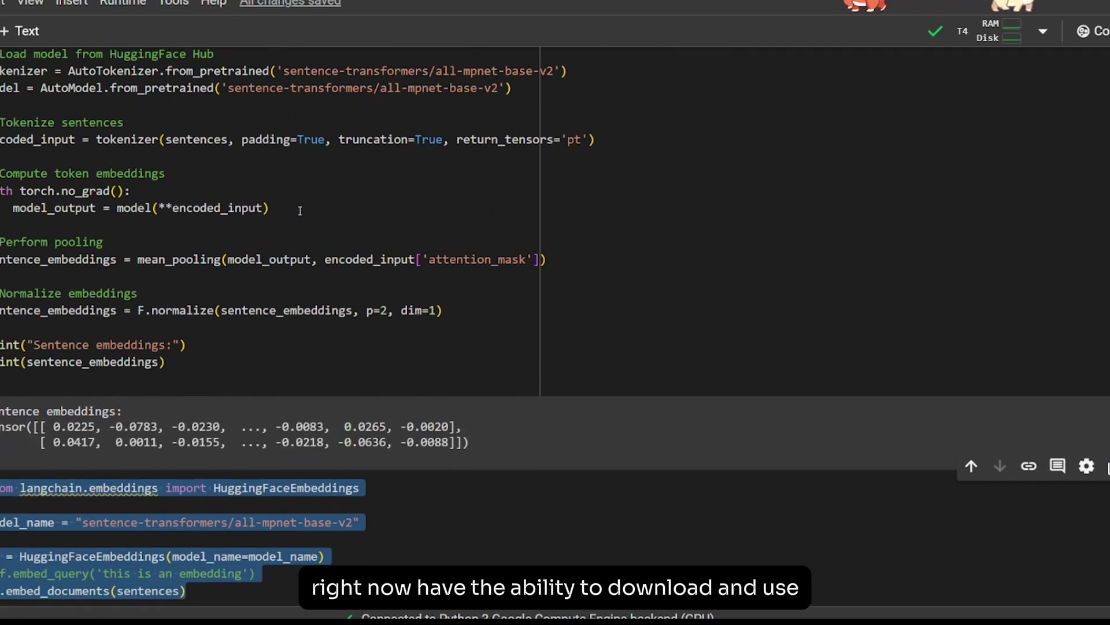